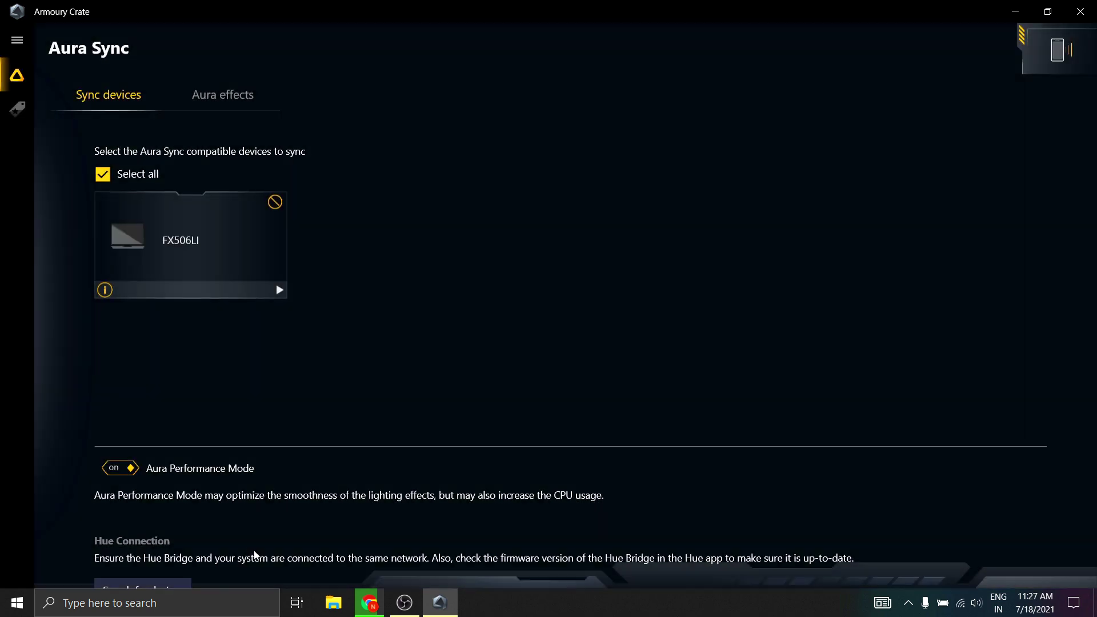
- Open the Home dashboard and switch the operating mode to Windows, followed by Silent
left_click(23, 41)
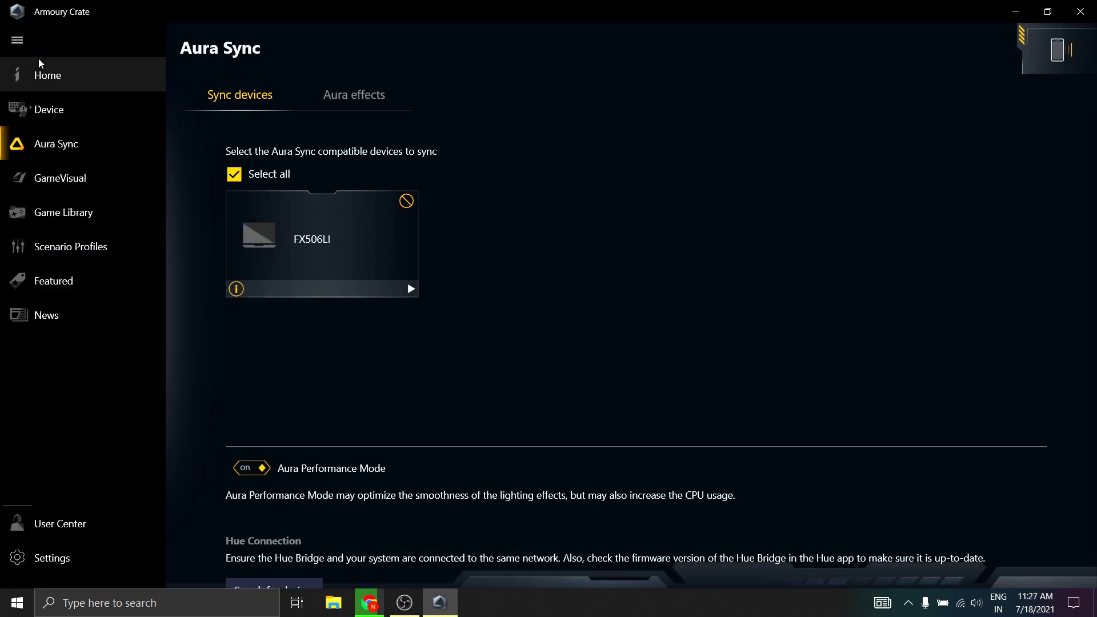
left_click(51, 73)
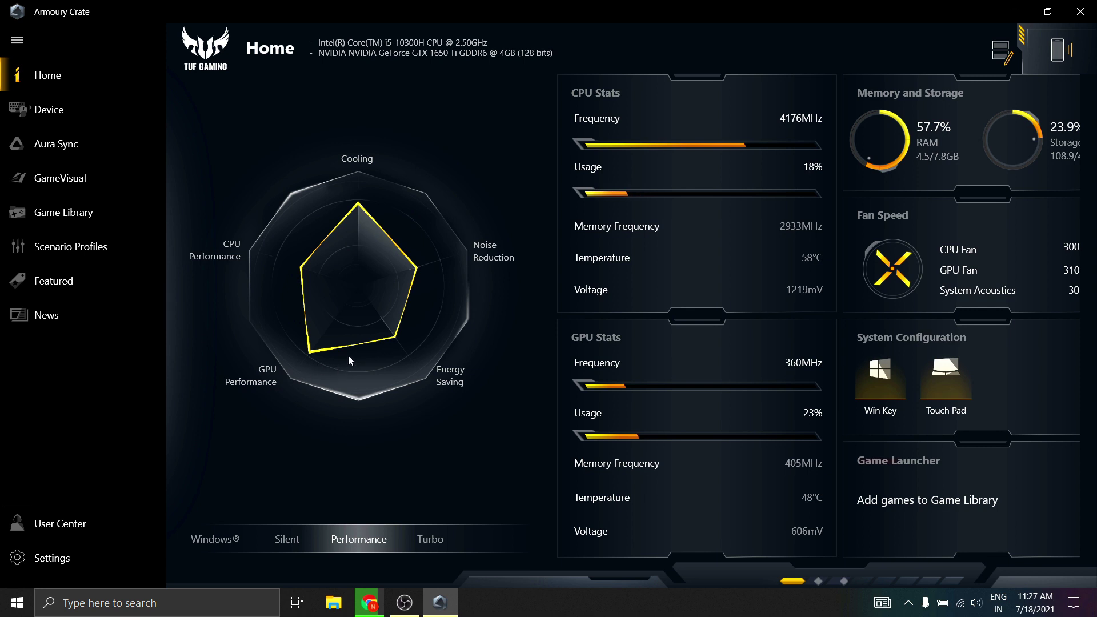
left_click(218, 547)
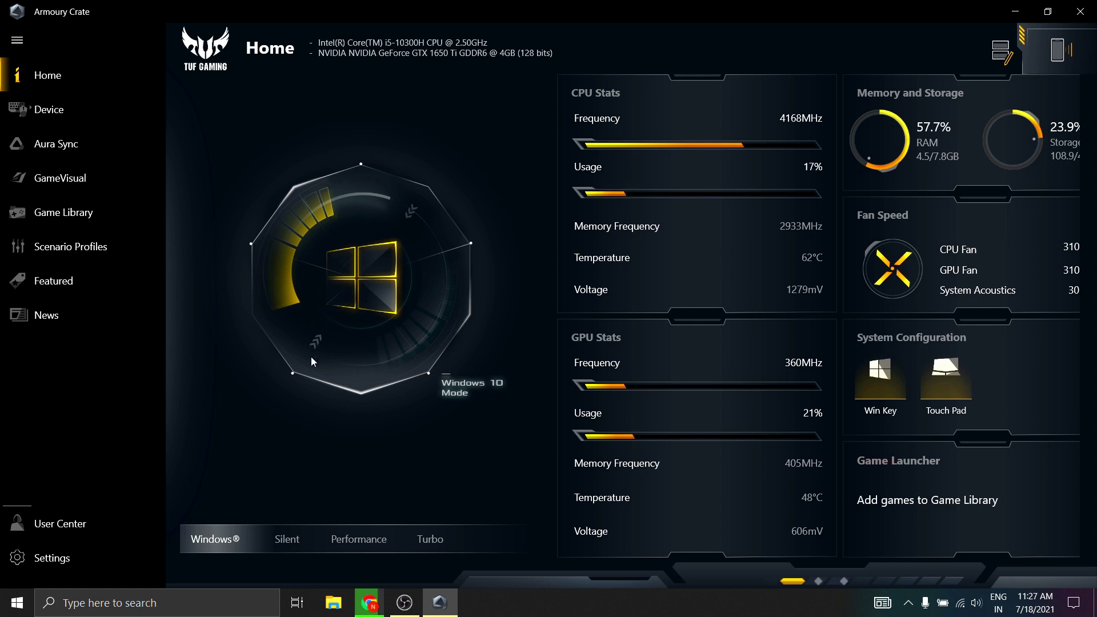
left_click(298, 540)
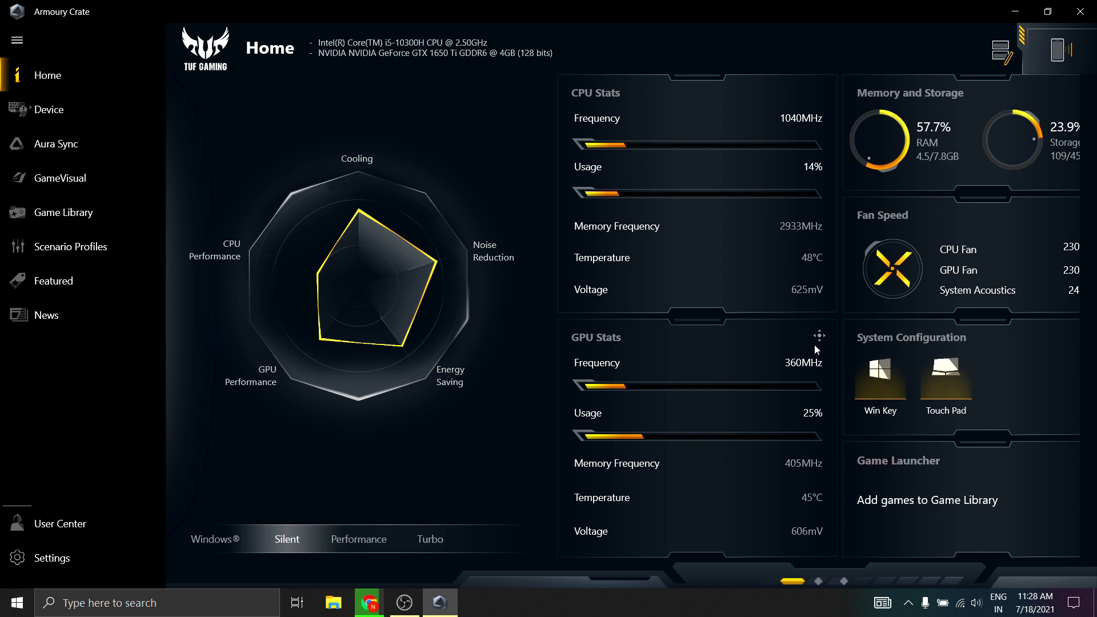
- Try to move the GPU Stats widget up to the CPU Stats slot, and view the next page of dashboard widgets
left_click_drag(819, 337, 821, 73)
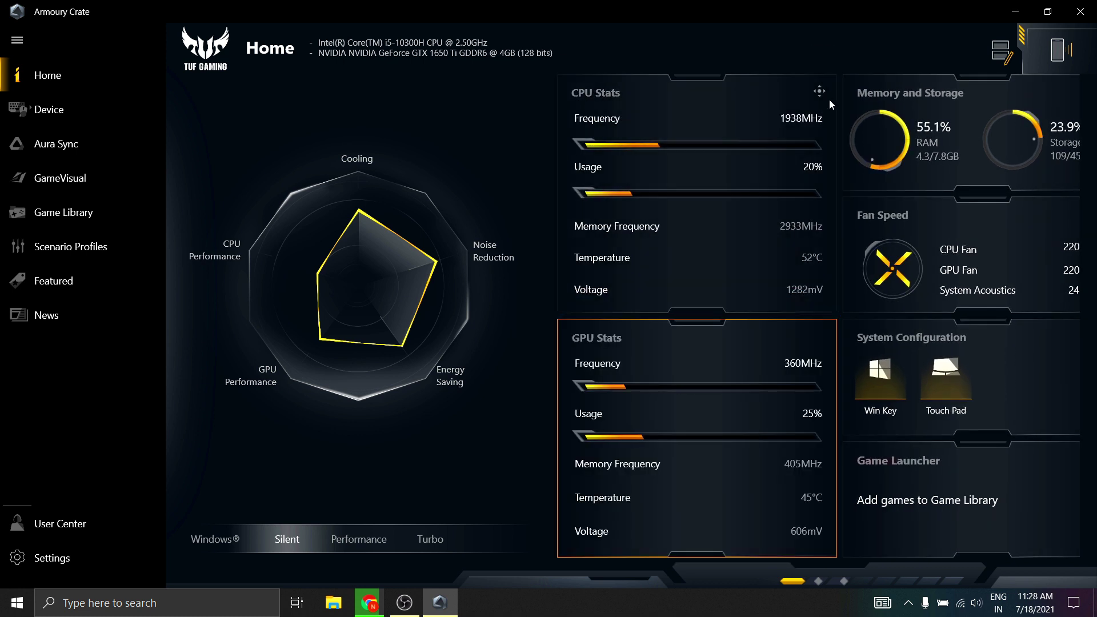
left_click(1073, 328)
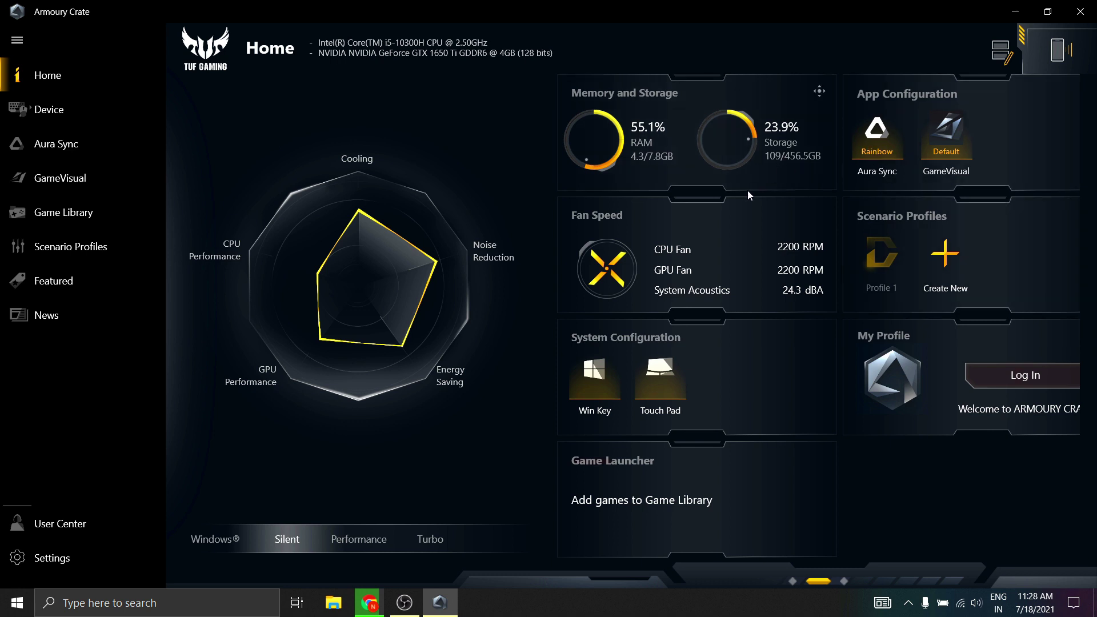
mouse_move(691, 292)
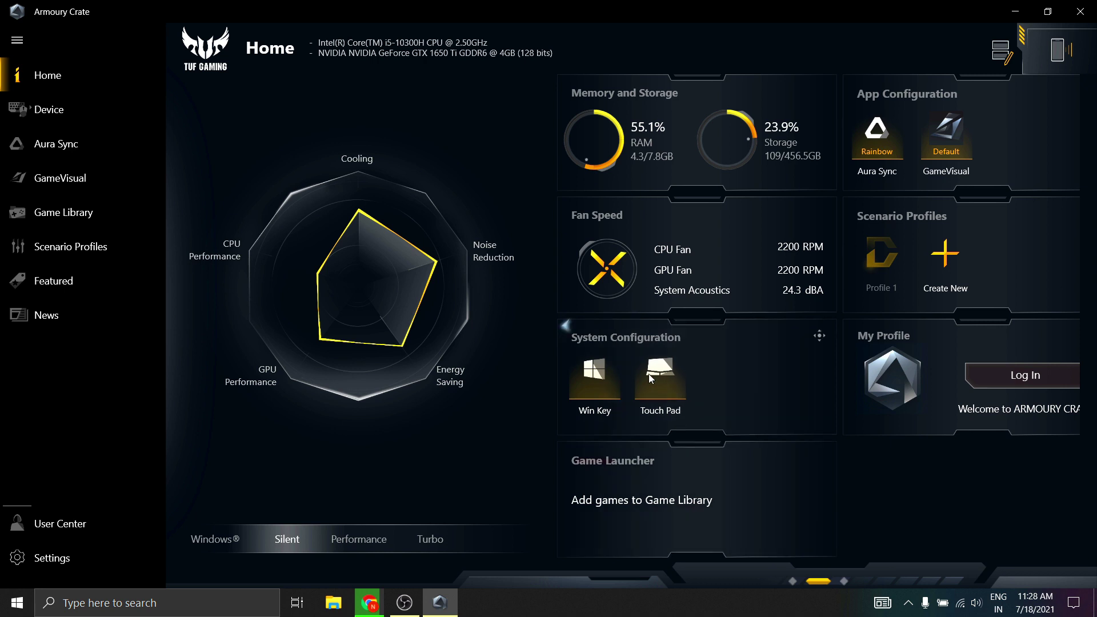
- Disable and re-enable the Touch Pad and the Win Key in System Configuration, and dismiss the resulting notification
key("super")
key("super")
left_click(662, 411)
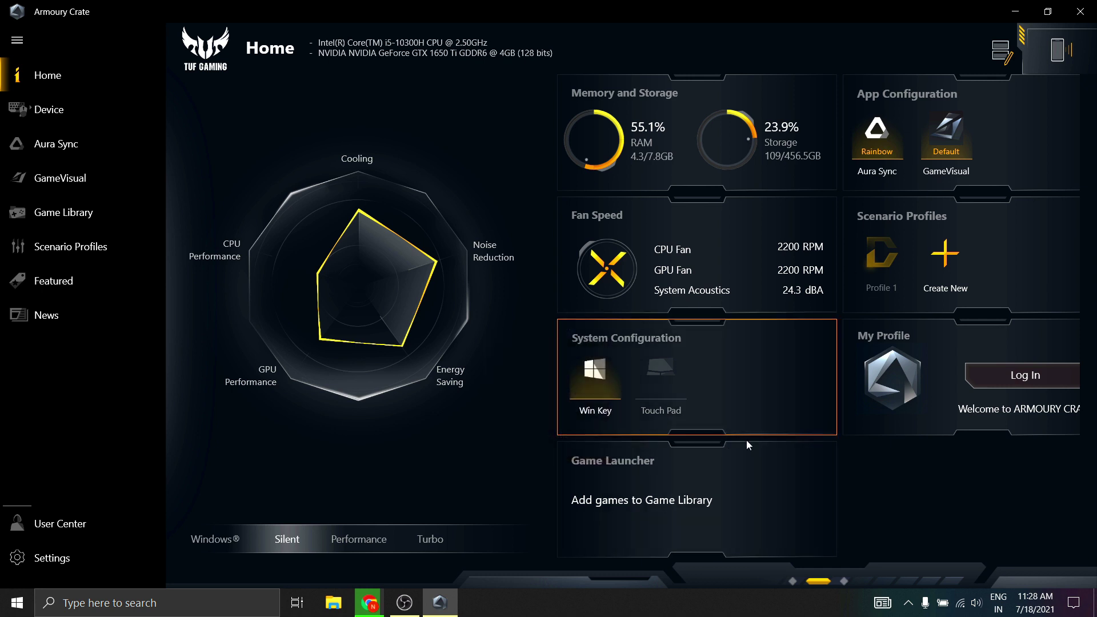
key("XF86TouchpadToggle")
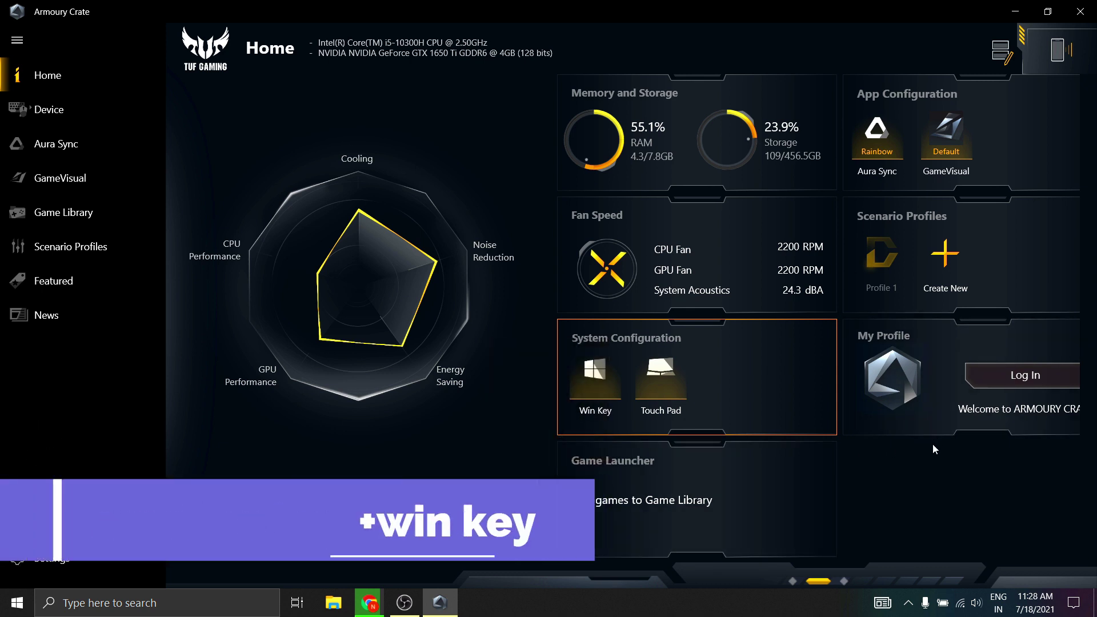
key("super")
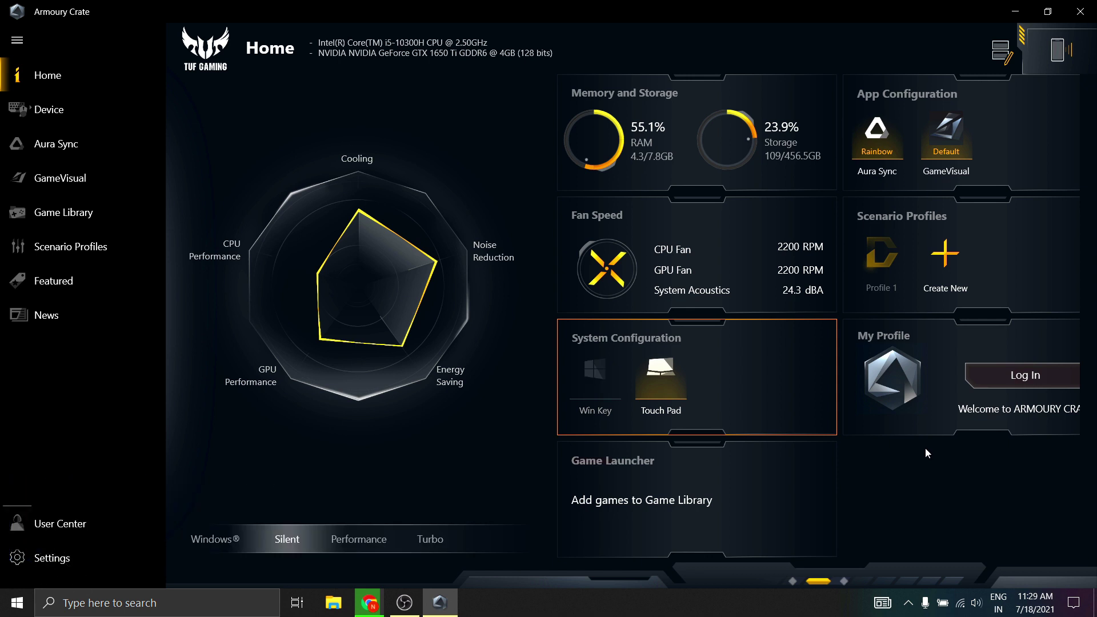
key("super")
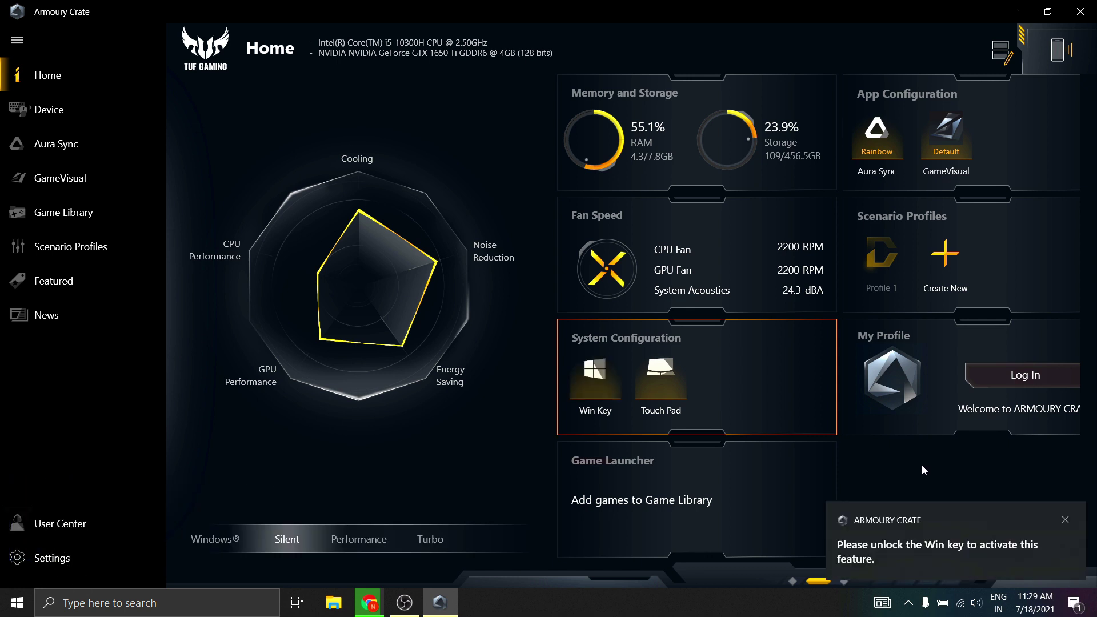
left_click(1066, 521)
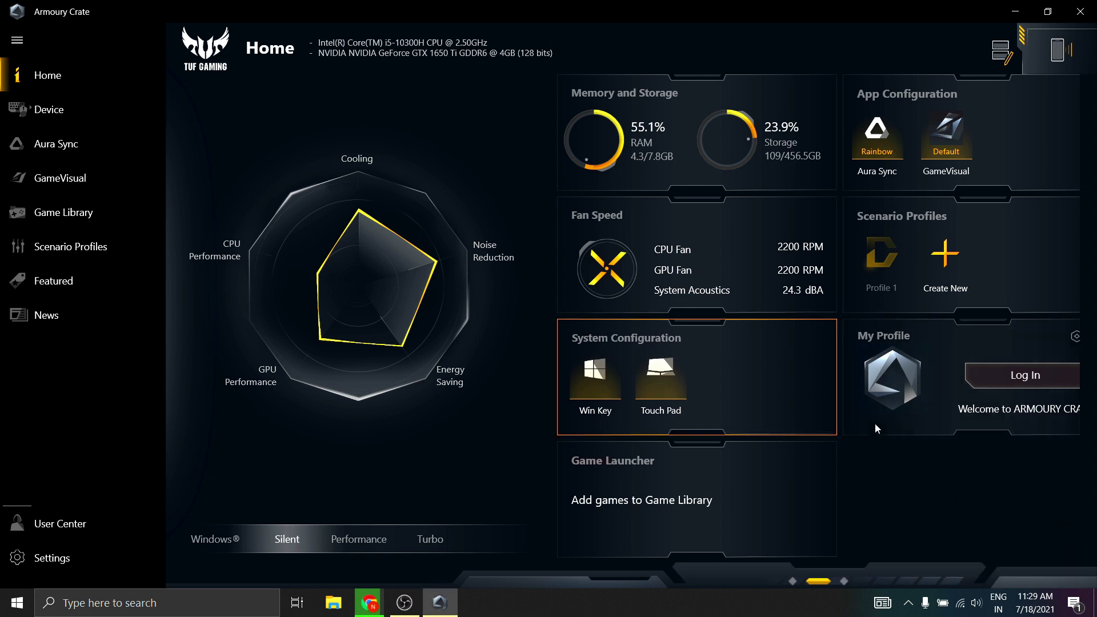
- Choose scenario Profile 1 but decline applying its configuration, and briefly view the mobile device connection pane
left_click(887, 255)
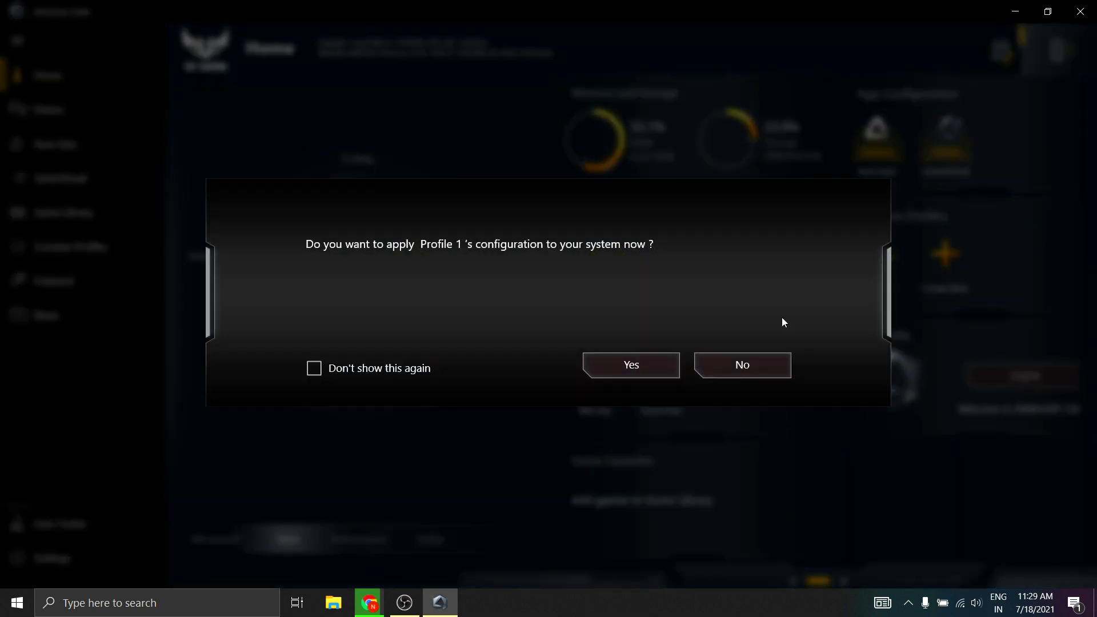
left_click(770, 360)
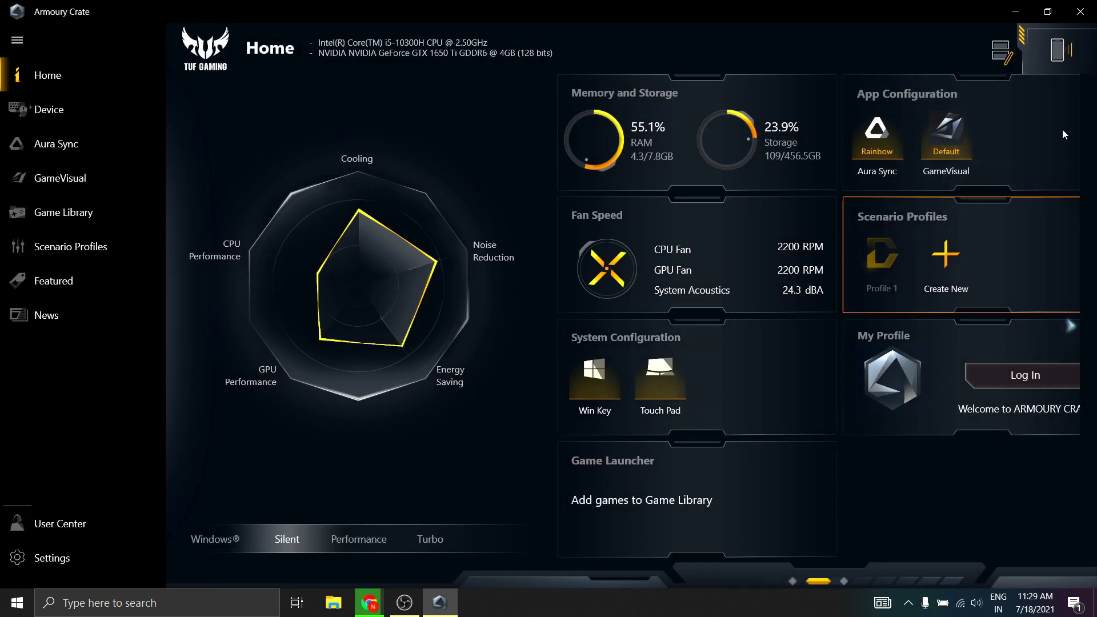
left_click(1059, 50)
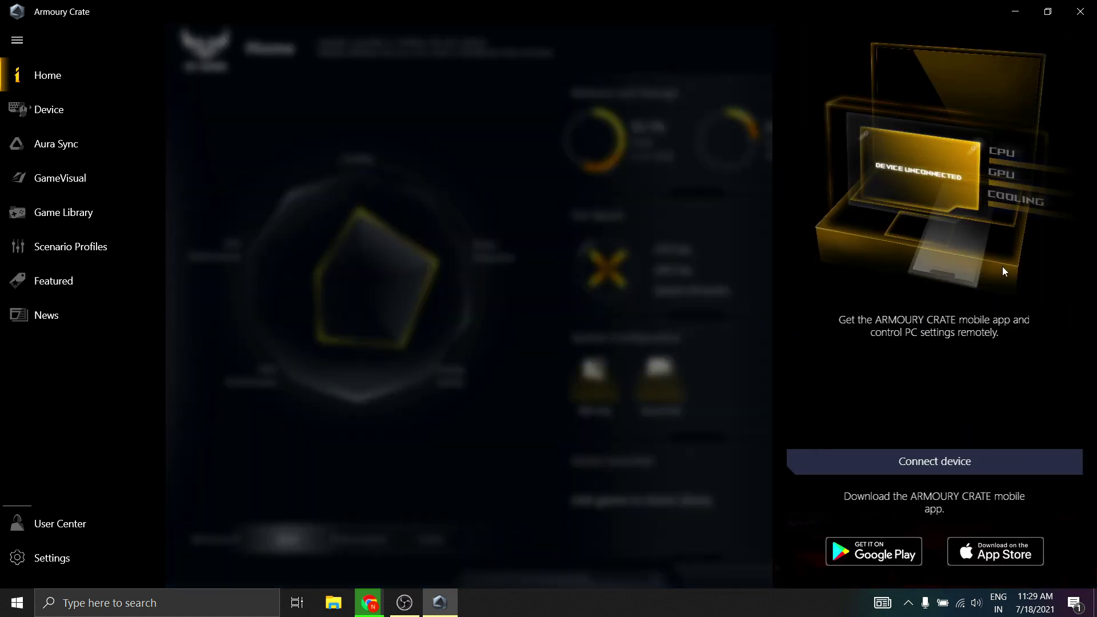
left_click(737, 389)
- Switch the operating mode to Performance and finally to Turbo
left_click(380, 545)
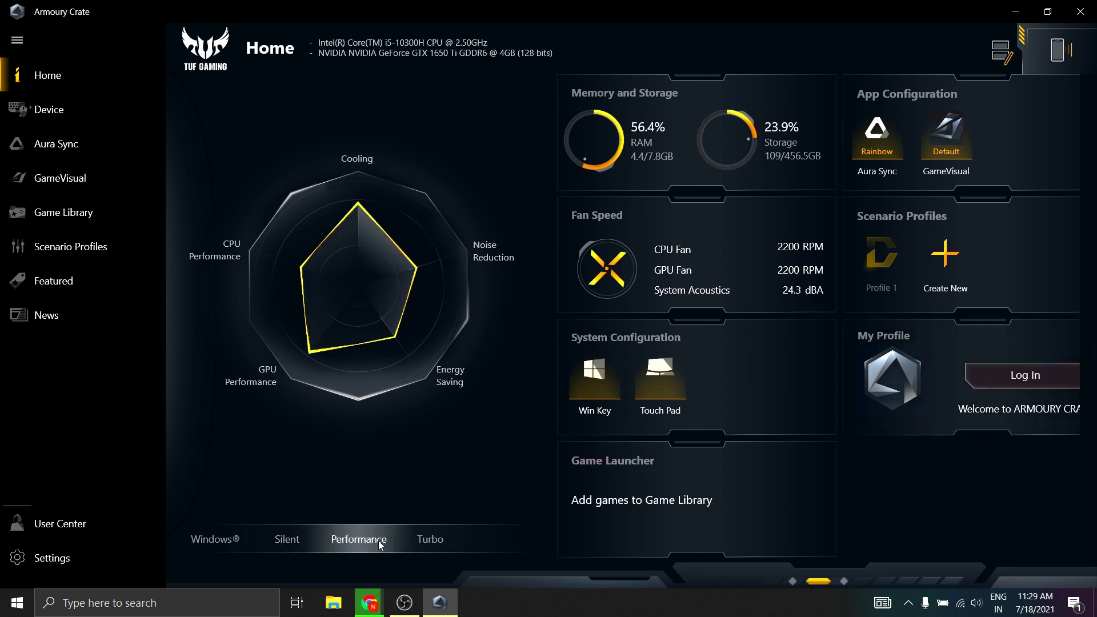
left_click(432, 542)
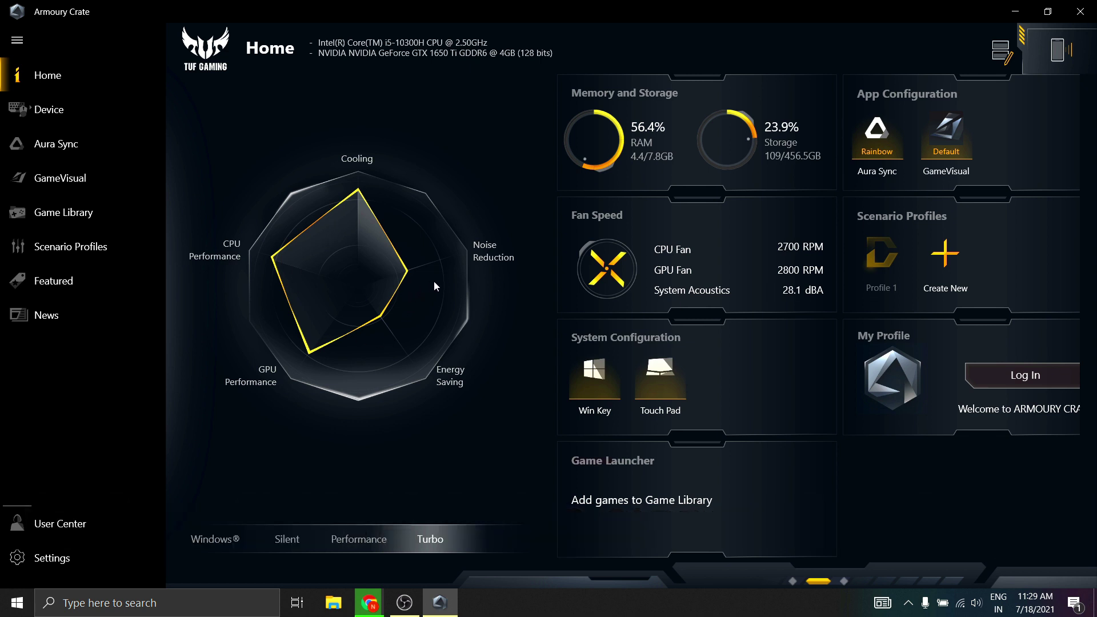
- Open the device's System settings, select all processes under Memory, and refresh the GPU Power Saving process list
left_click(125, 119)
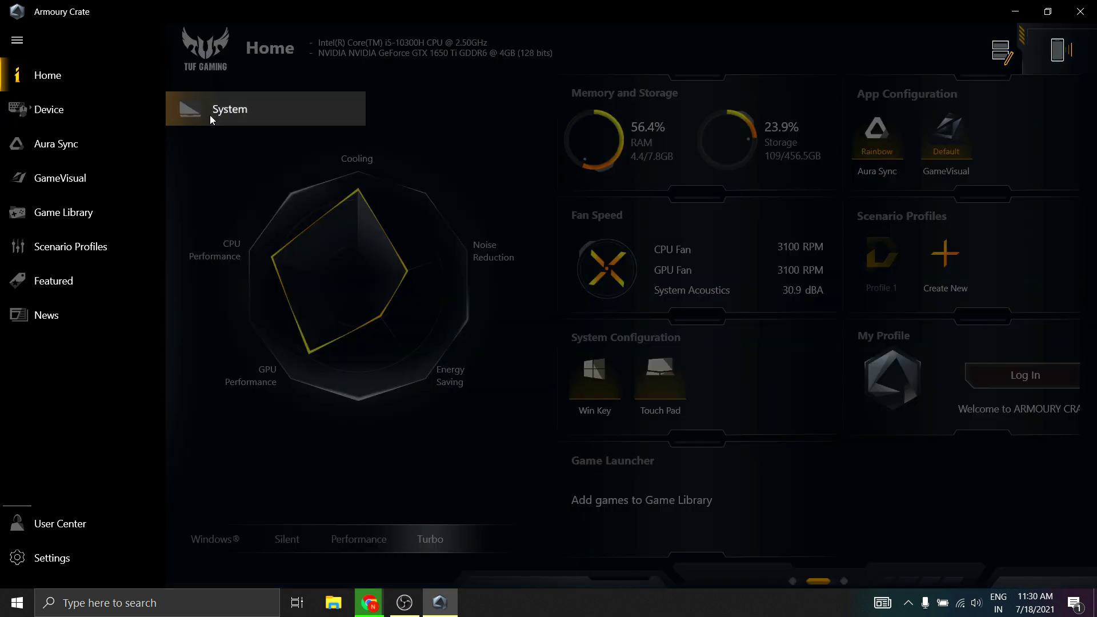
left_click(210, 115)
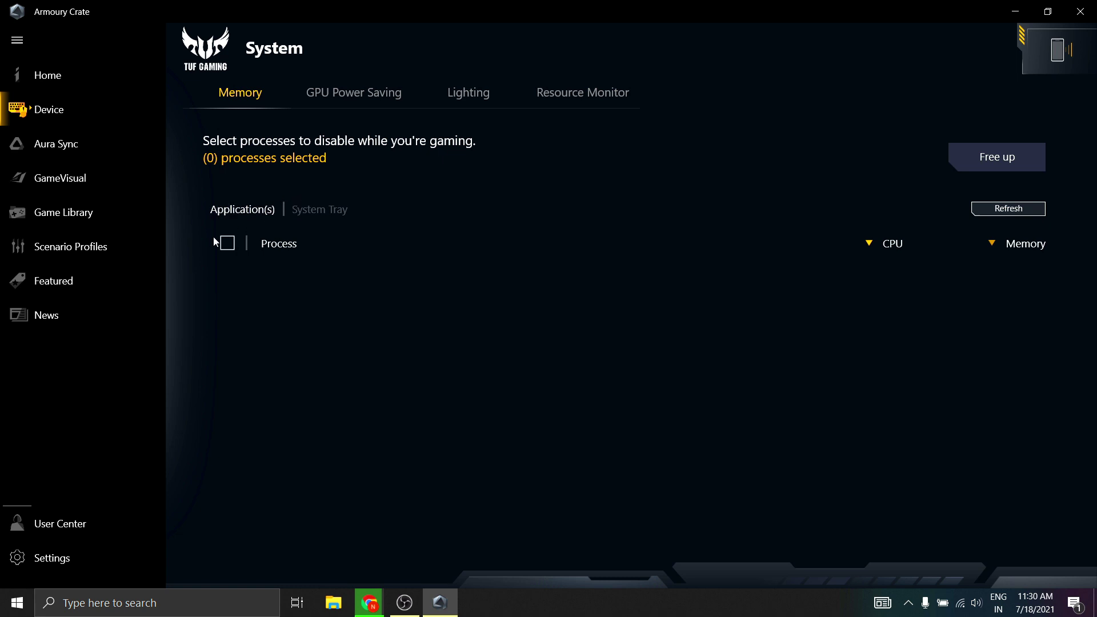
left_click(232, 244)
left_click(350, 94)
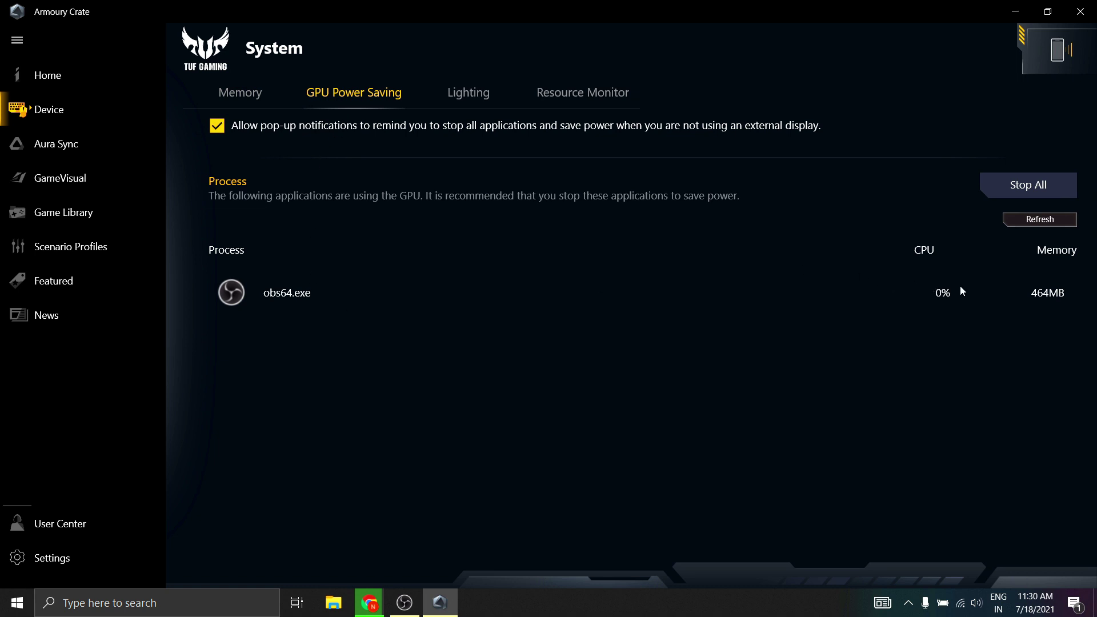
left_click(1043, 221)
- Apply the Static keyboard lighting effect, trying a blue shade on the colour wheel before confirming red
left_click(470, 94)
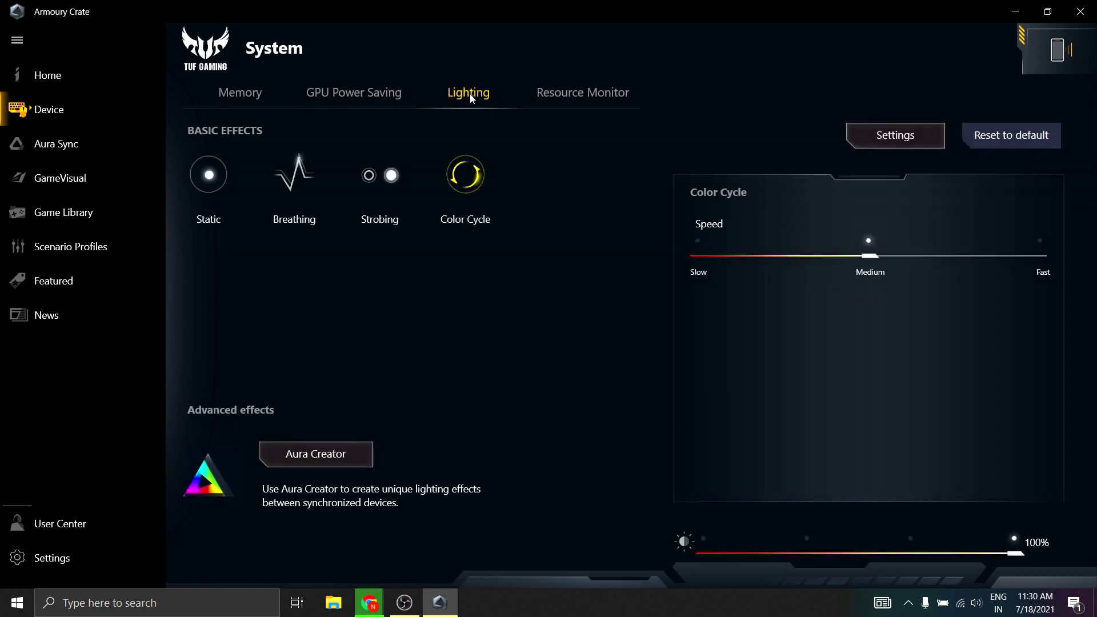
left_click(224, 177)
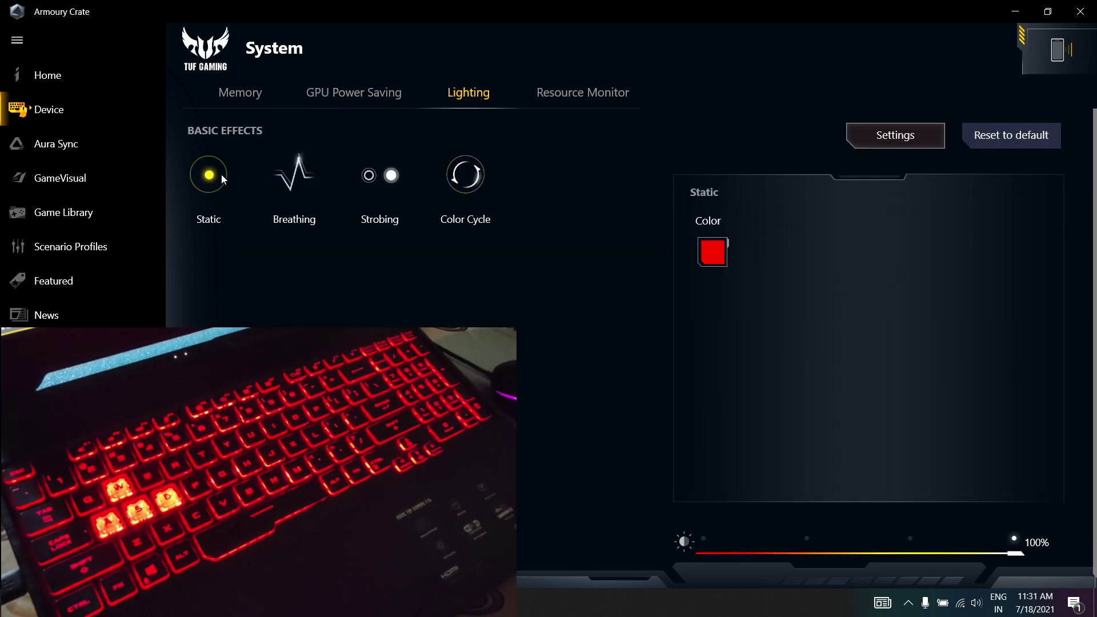
left_click(715, 252)
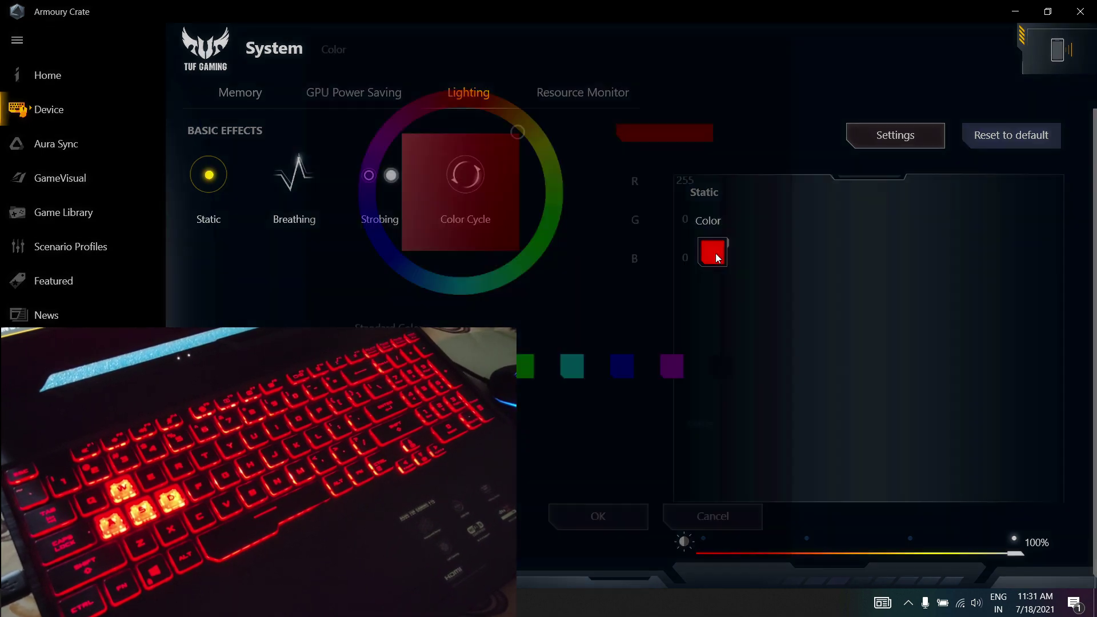
mouse_move(560, 220)
left_mouse_down()
mouse_move(546, 251)
mouse_move(469, 280)
mouse_move(407, 269)
left_mouse_up()
left_click(451, 98)
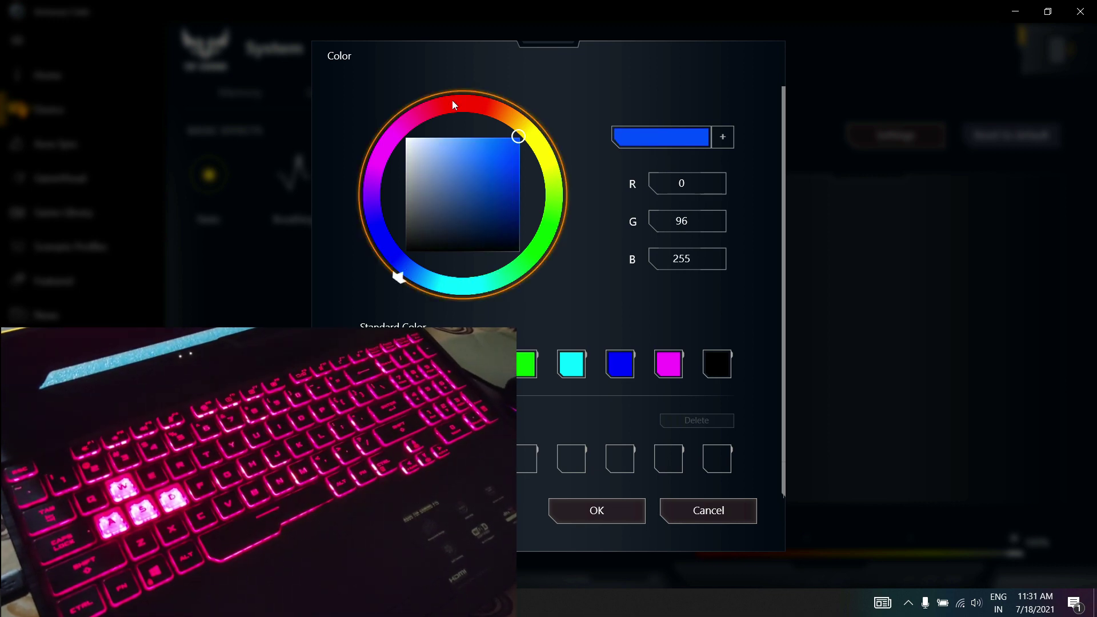
left_click(617, 514)
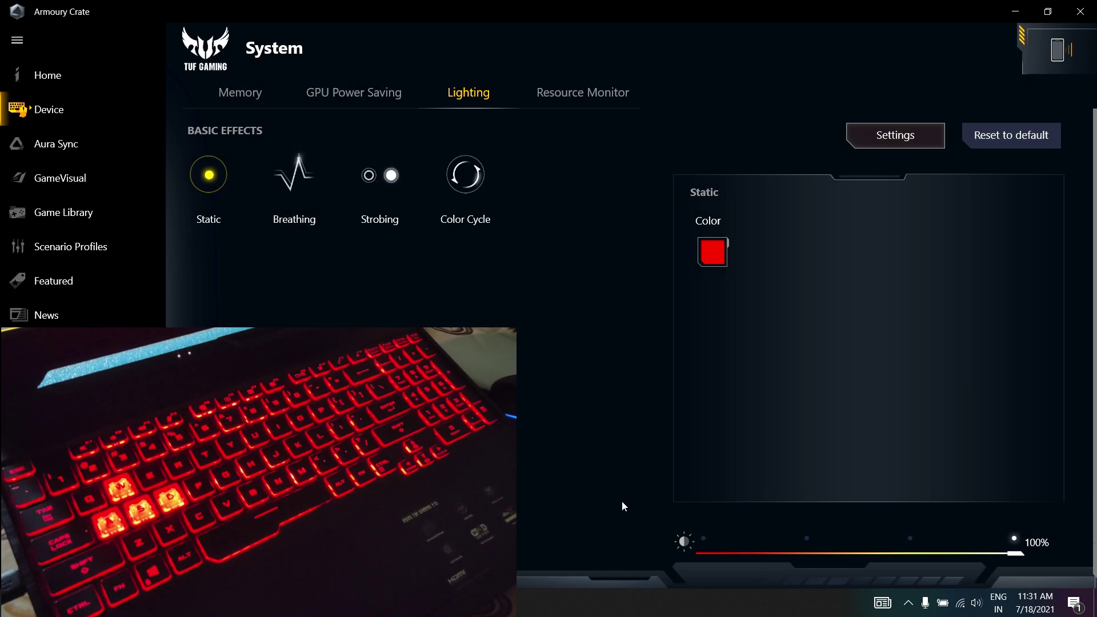
- Apply the Breathing lighting effect and set its speed to Slow, followed by Fast
left_click(292, 188)
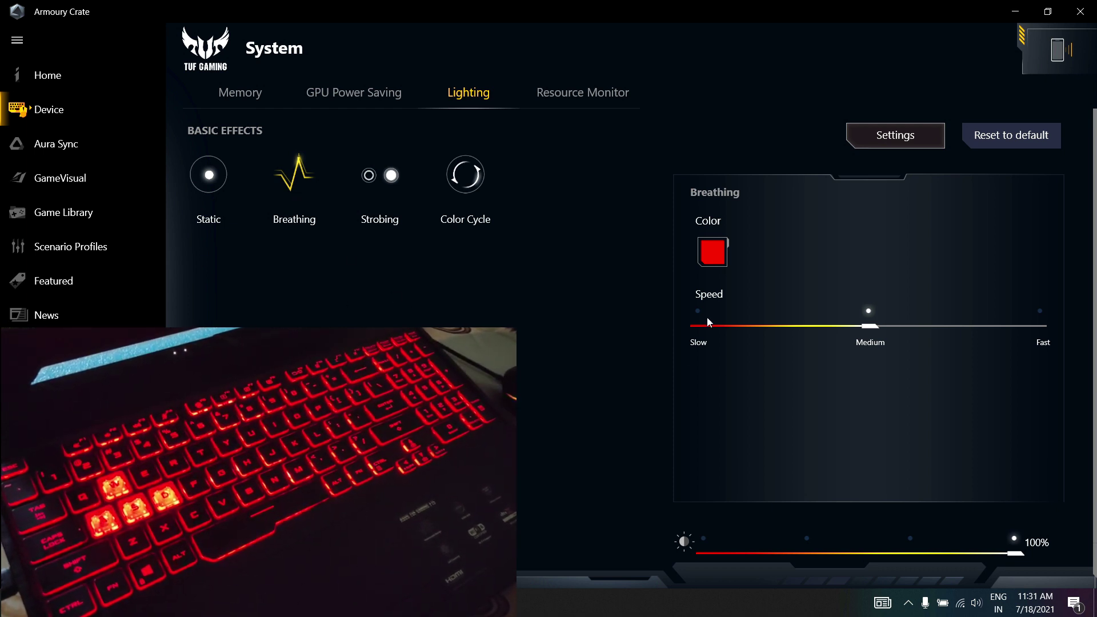
left_click_drag(869, 326, 700, 328)
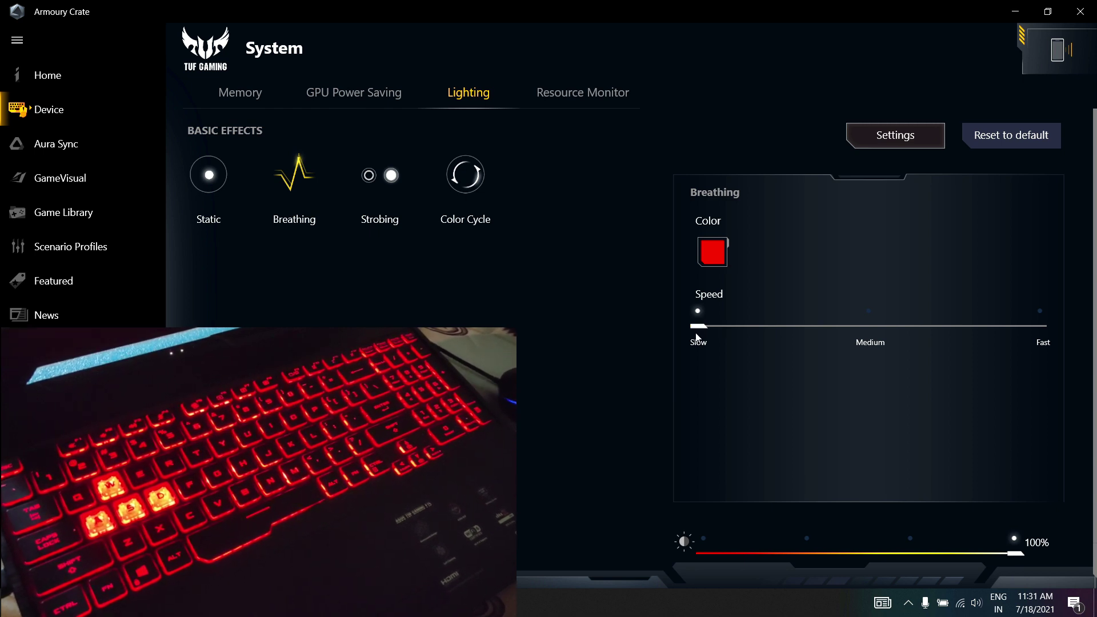
left_click_drag(706, 331, 1061, 334)
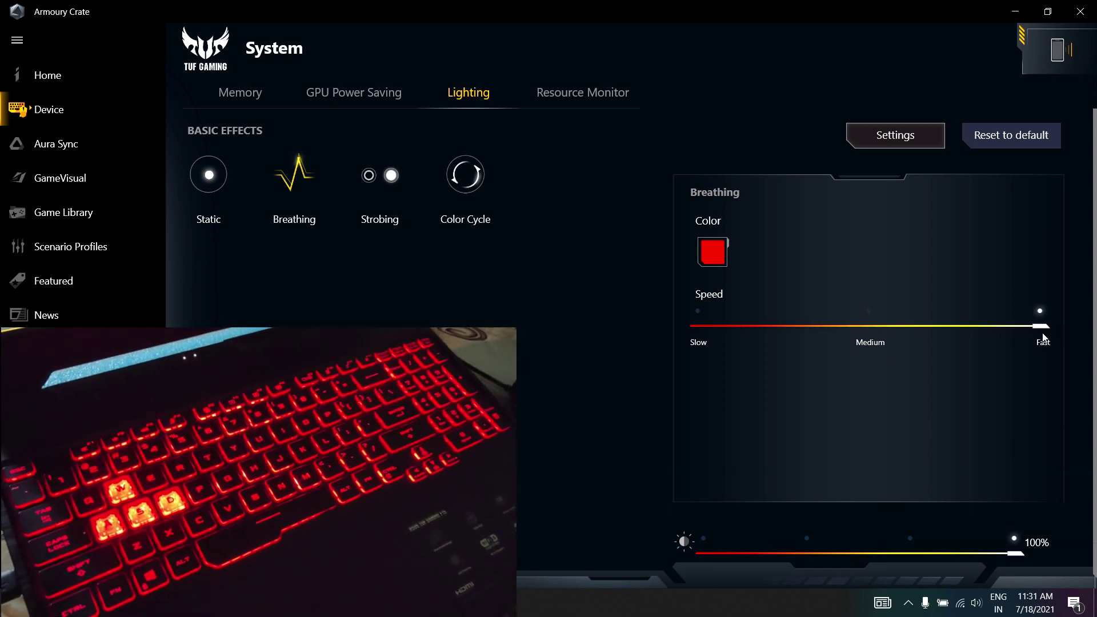
- Preview the Strobing effect, and apply the Color Cycle lighting effect with its speed set to Fast
left_click(379, 200)
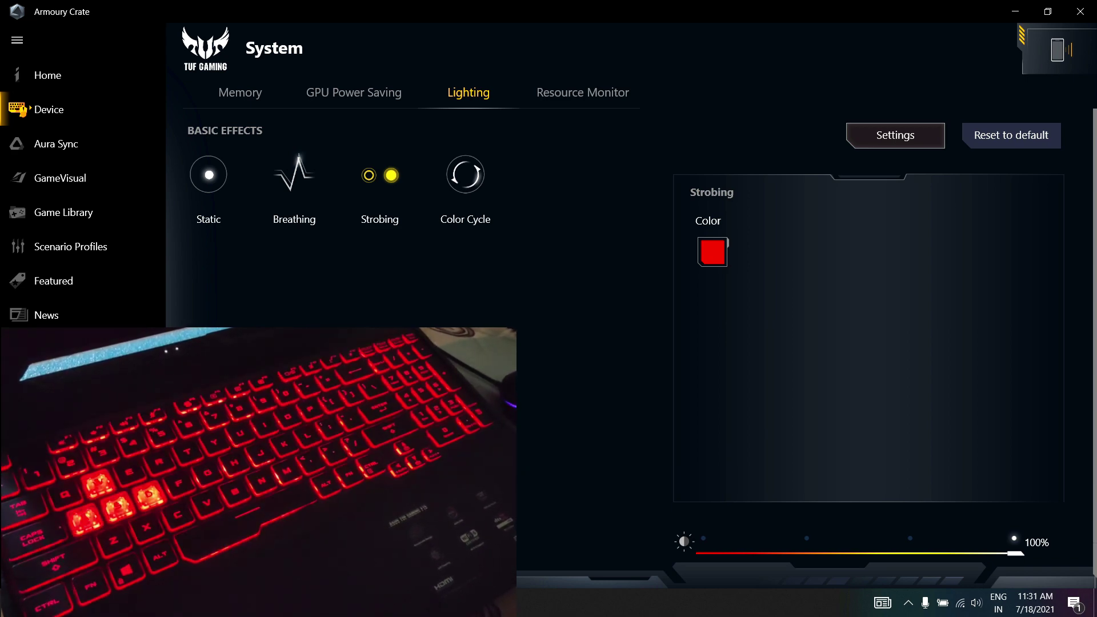
left_click(474, 181)
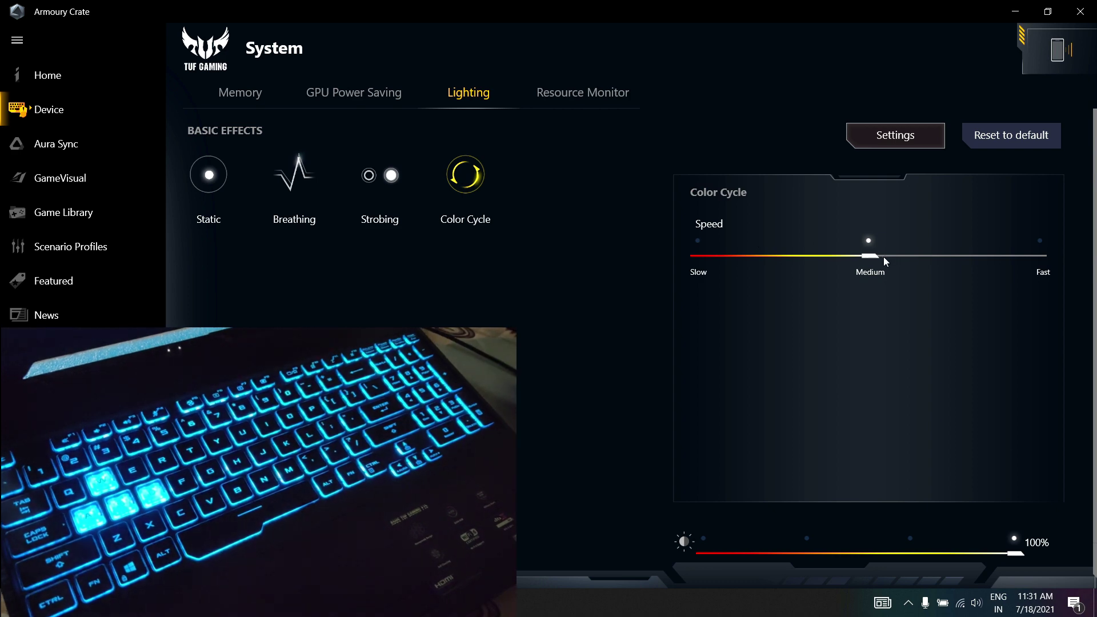
left_click_drag(872, 257, 1088, 272)
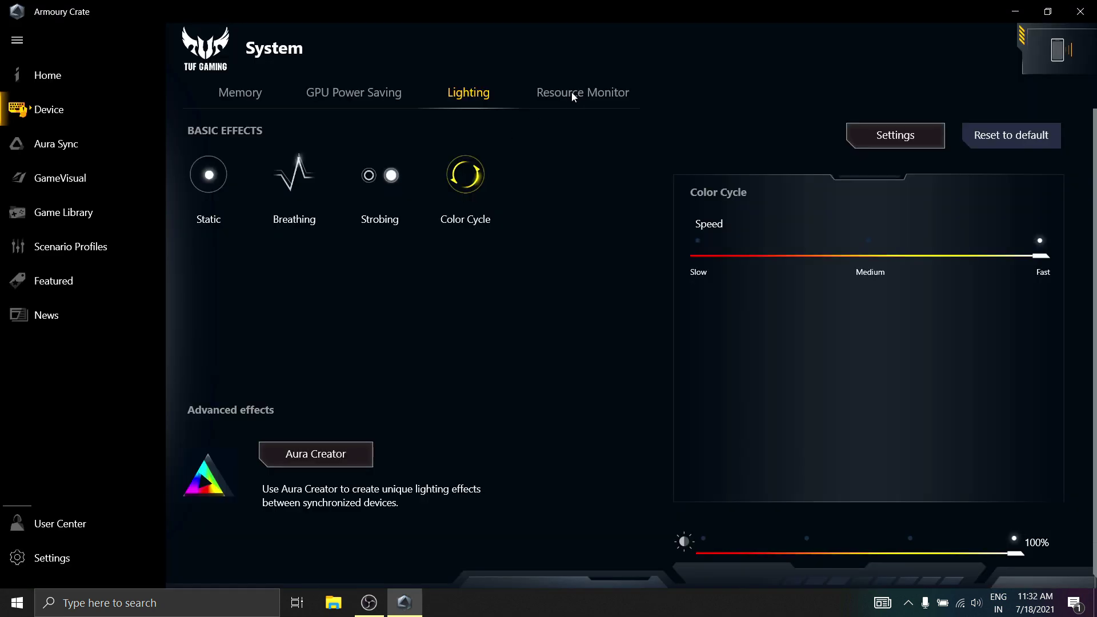
- Open the Resource Monitor and examine the CPU usage, frequency and temperature details
left_click(577, 93)
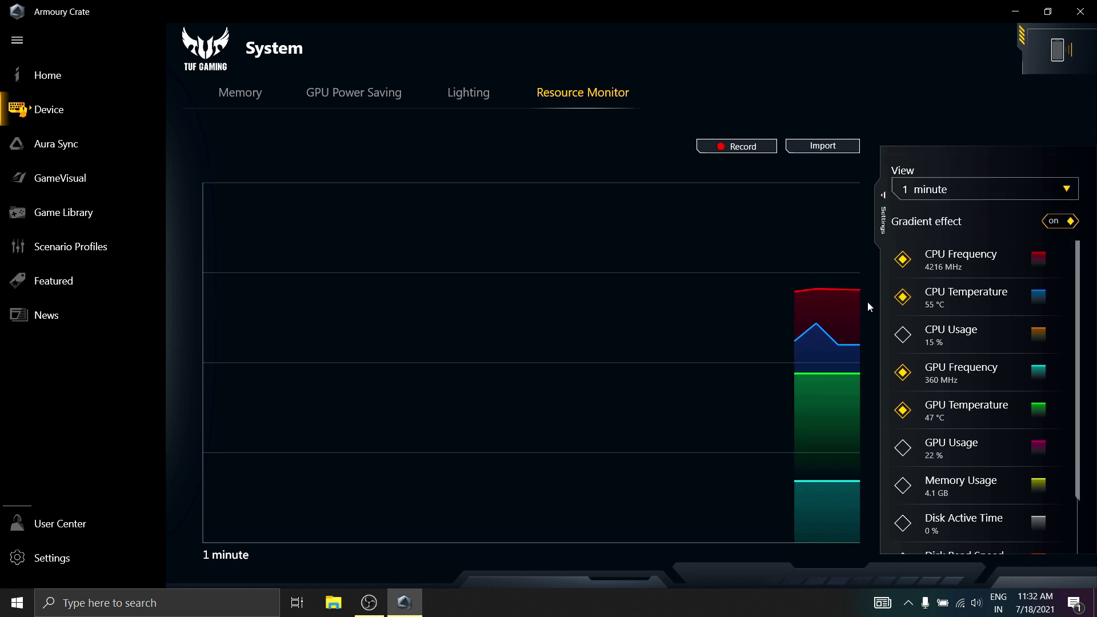
mouse_move(951, 329)
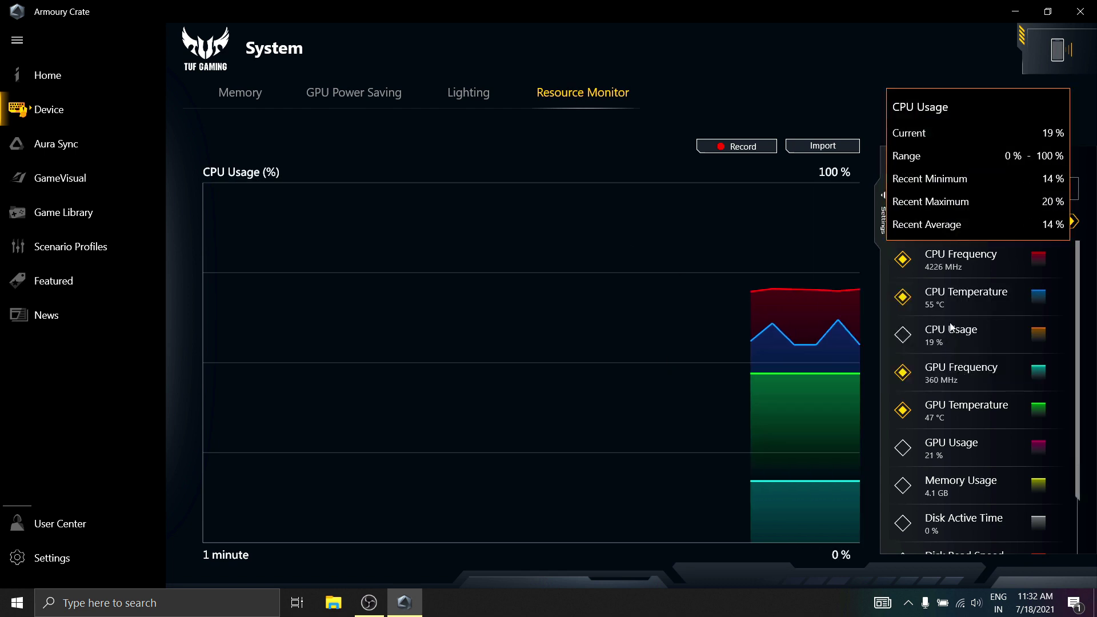
mouse_move(972, 271)
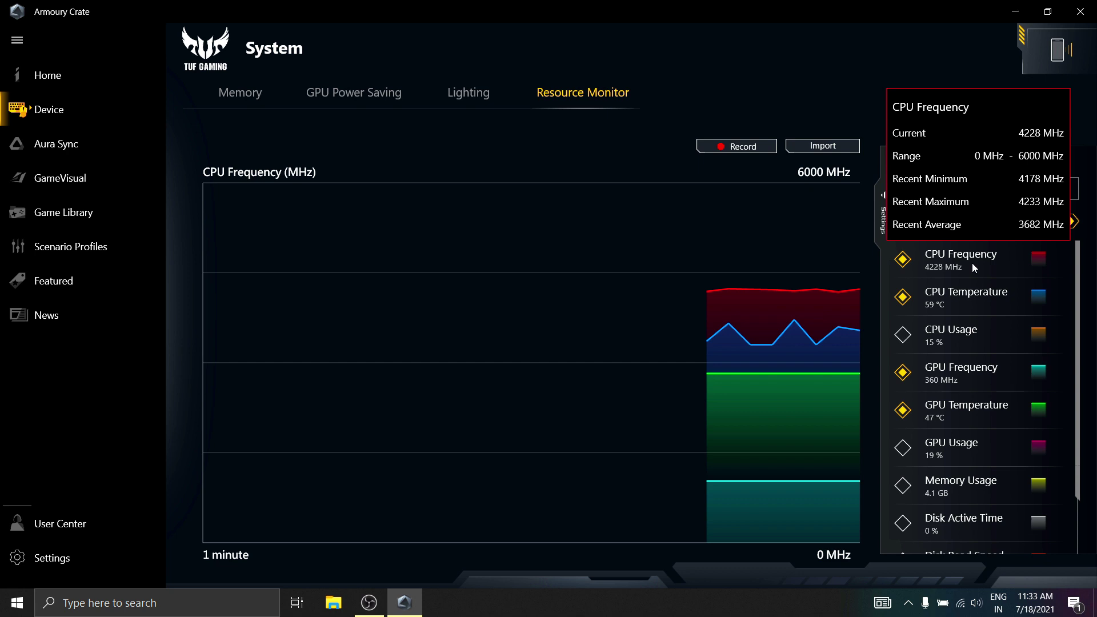
mouse_move(946, 296)
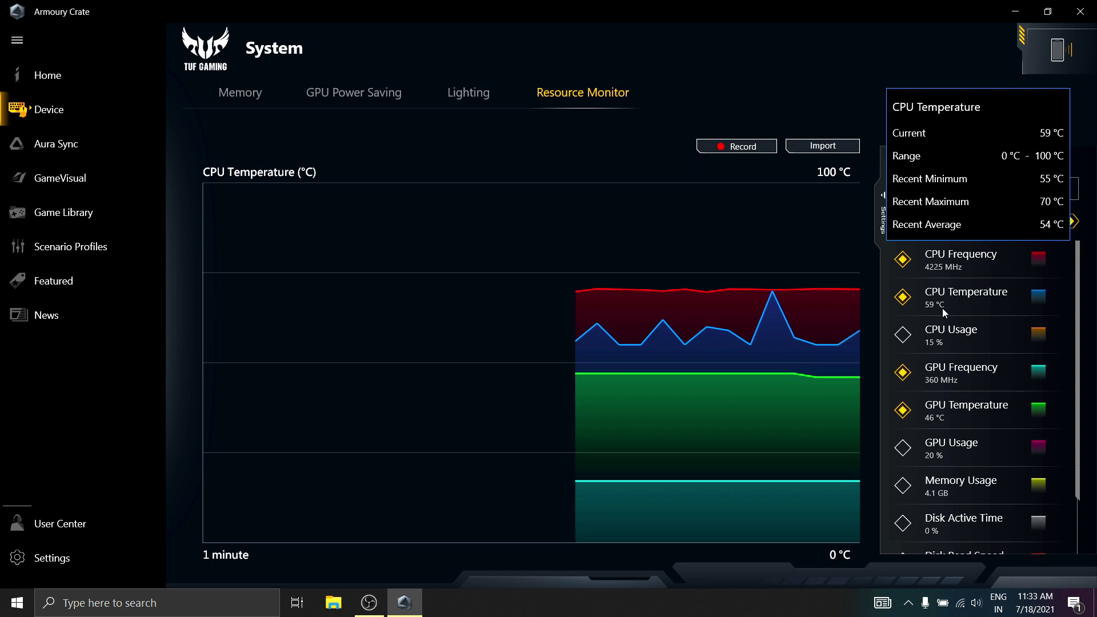
- Examine the CPU usage, GPU frequency and memory usage details among the Resource Monitor's metrics
left_click(938, 336)
left_click(947, 379)
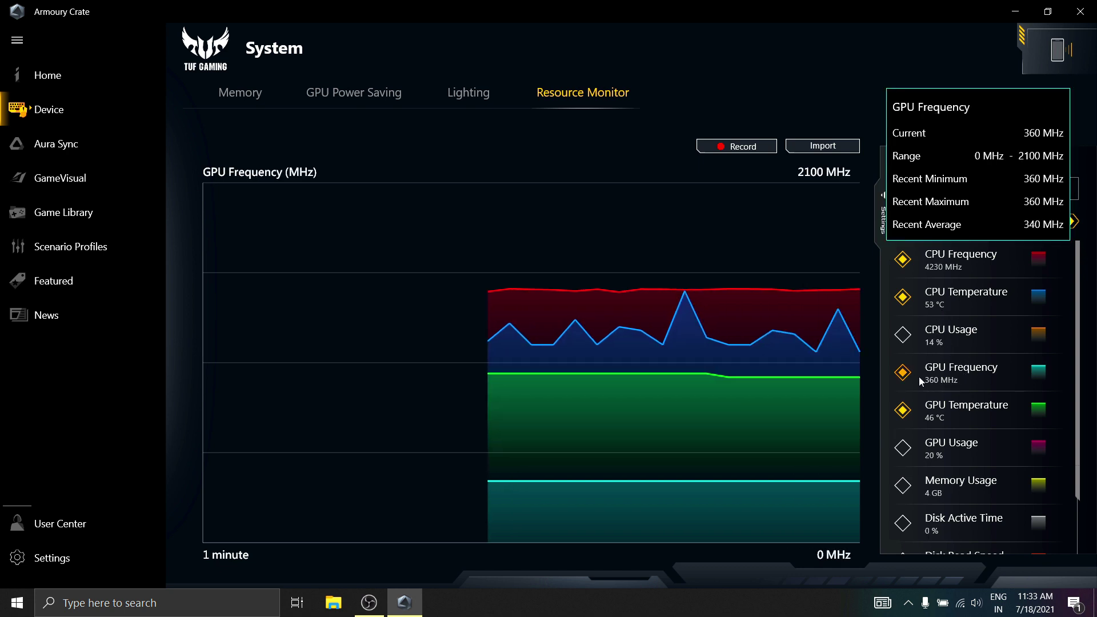
scroll(941, 444, "down", 1)
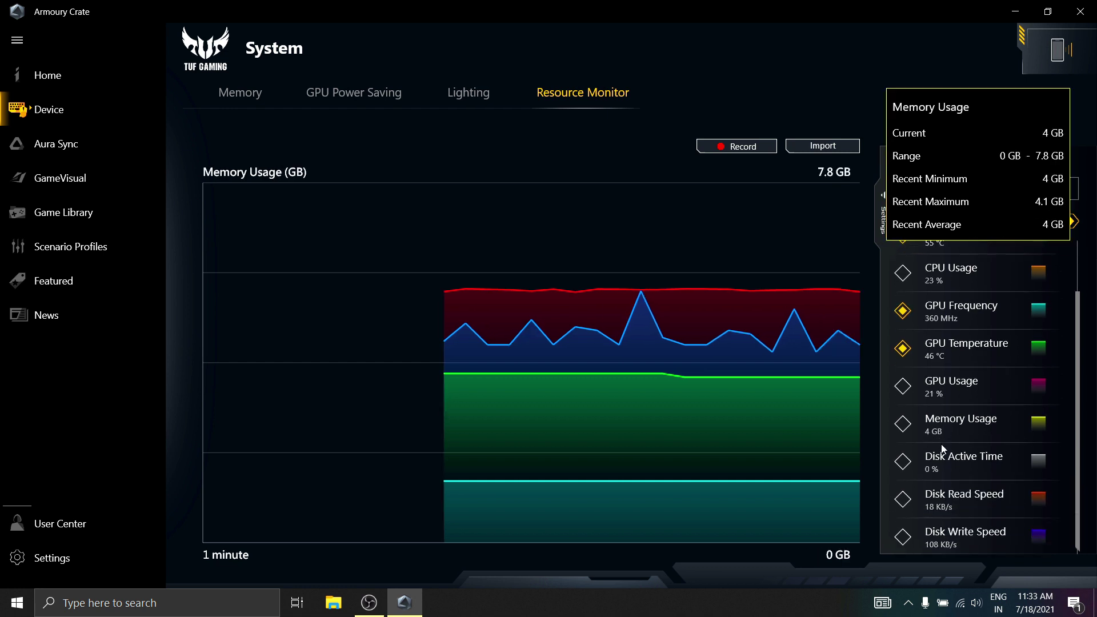
- Open Aura Sync and view its lighting effects and the list of compatible sync devices
left_click(94, 149)
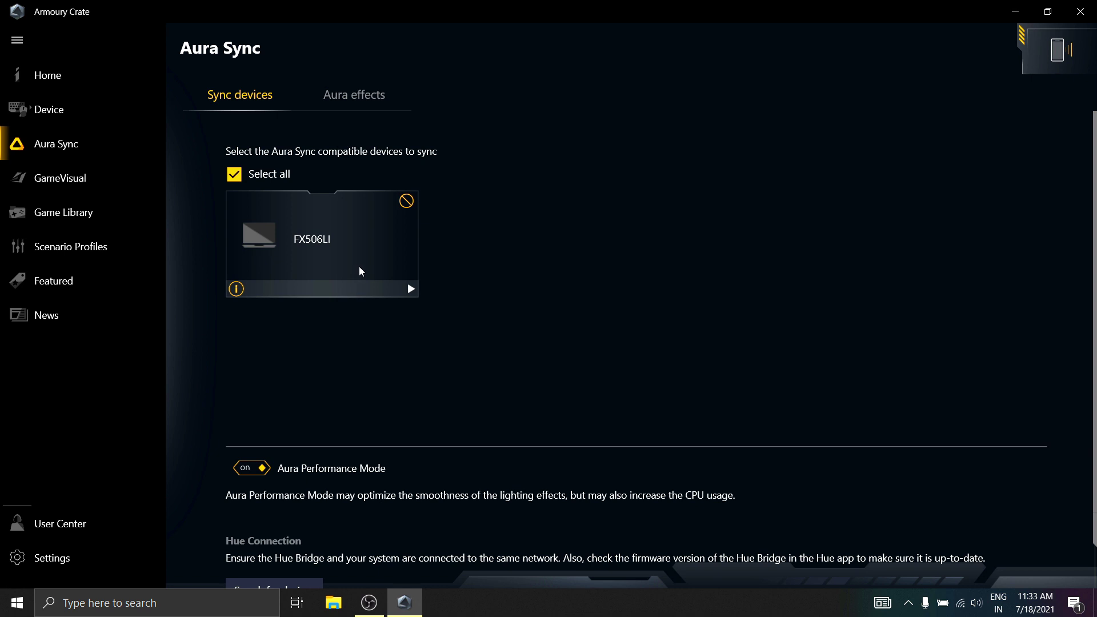
left_click(373, 97)
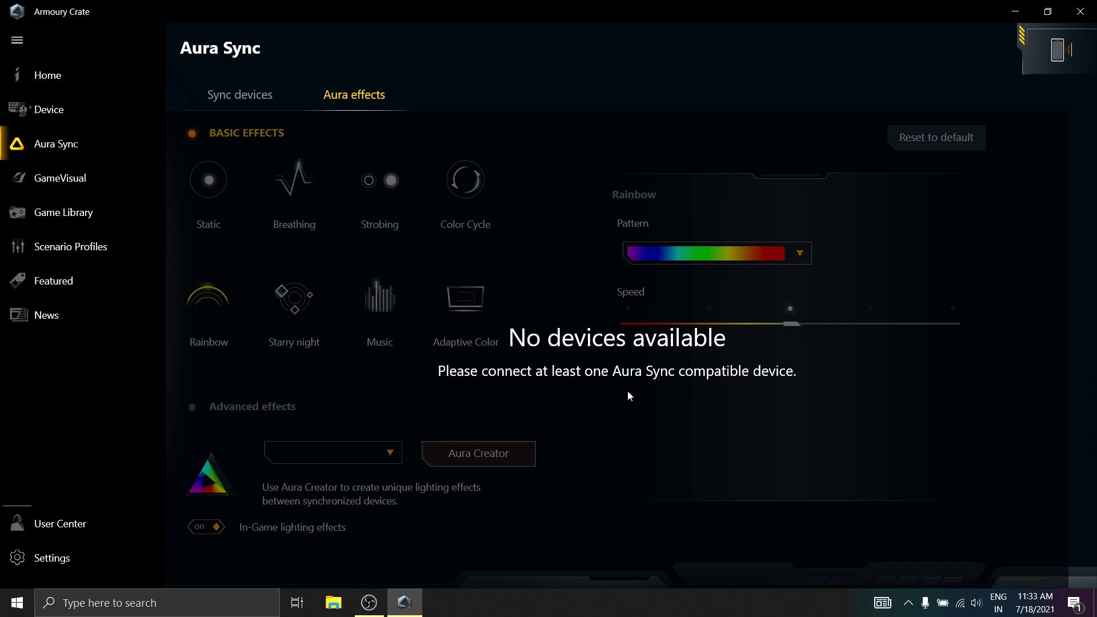
left_click(252, 94)
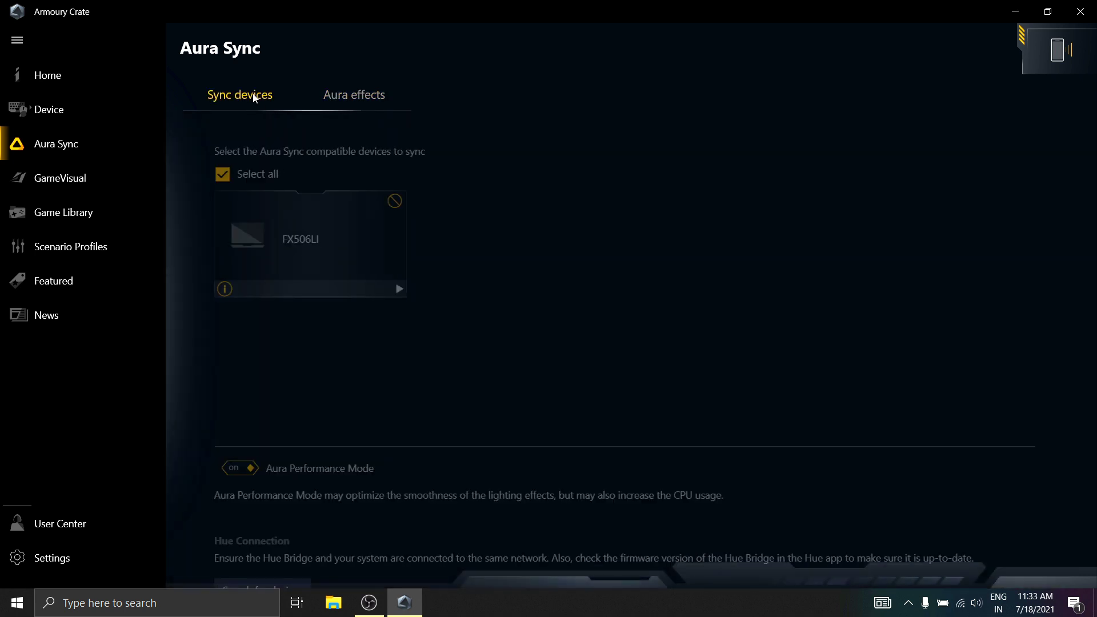
- In GameVisual, try the Racing, Scenery, RTS/RPG, FPS, Cinema, Eyecare and Vivid display modes in turn, finishing on Default
left_click(104, 182)
left_click(478, 242)
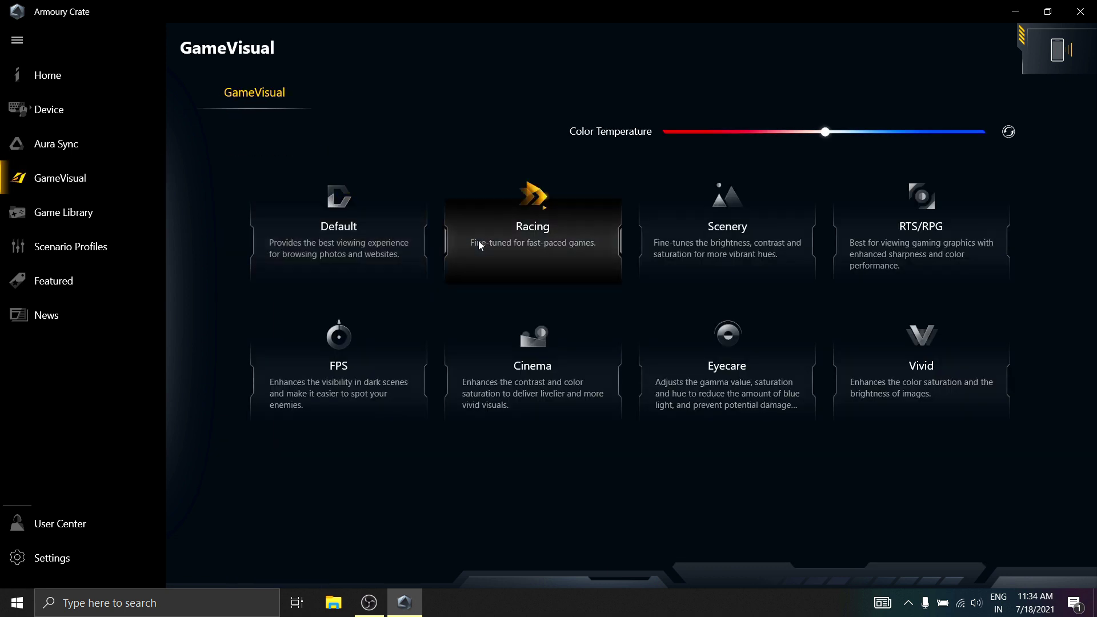
left_click(689, 238)
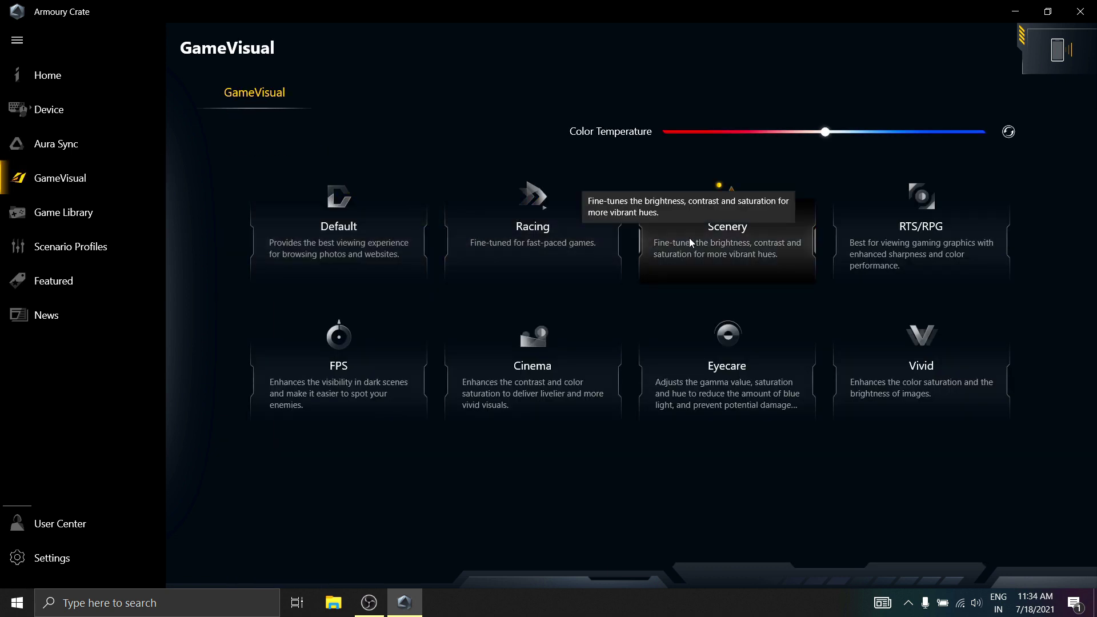
left_click(901, 262)
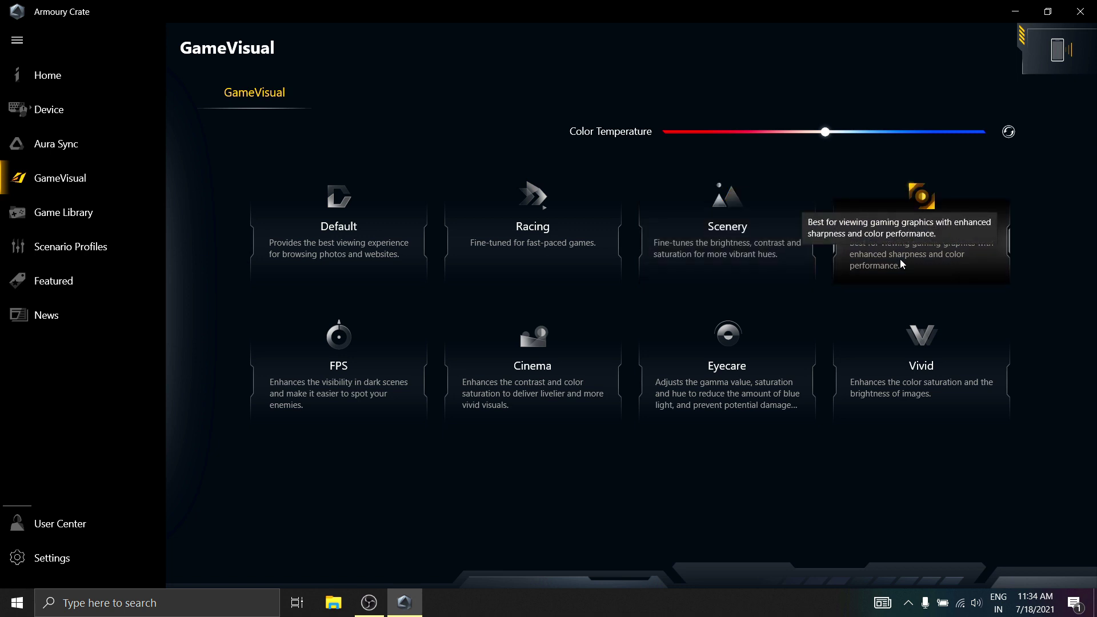
left_click(330, 340)
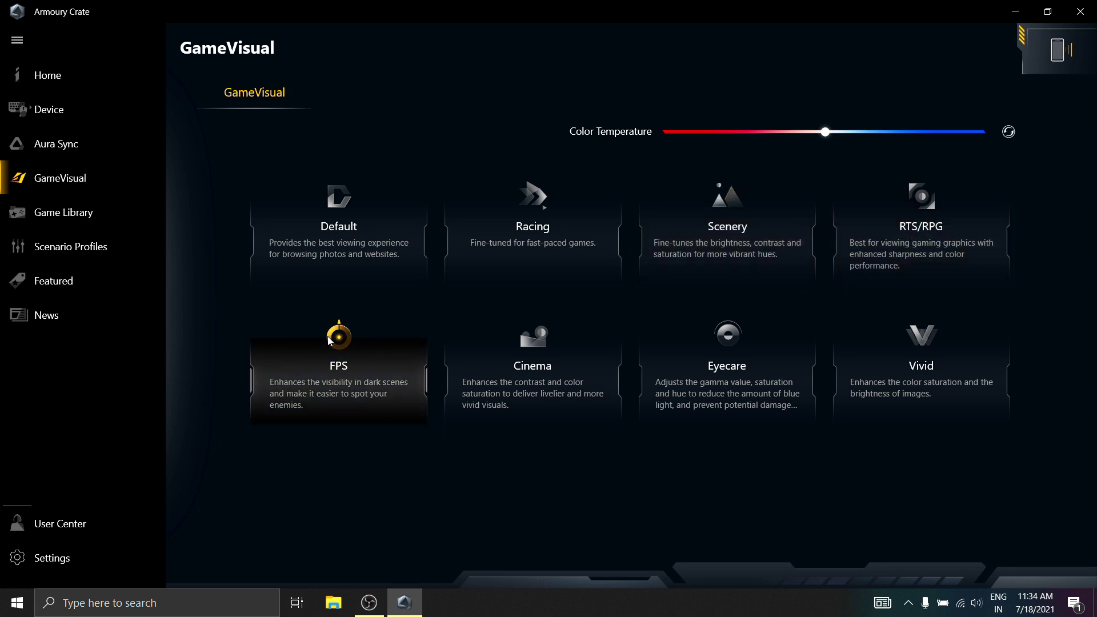
left_click(526, 344)
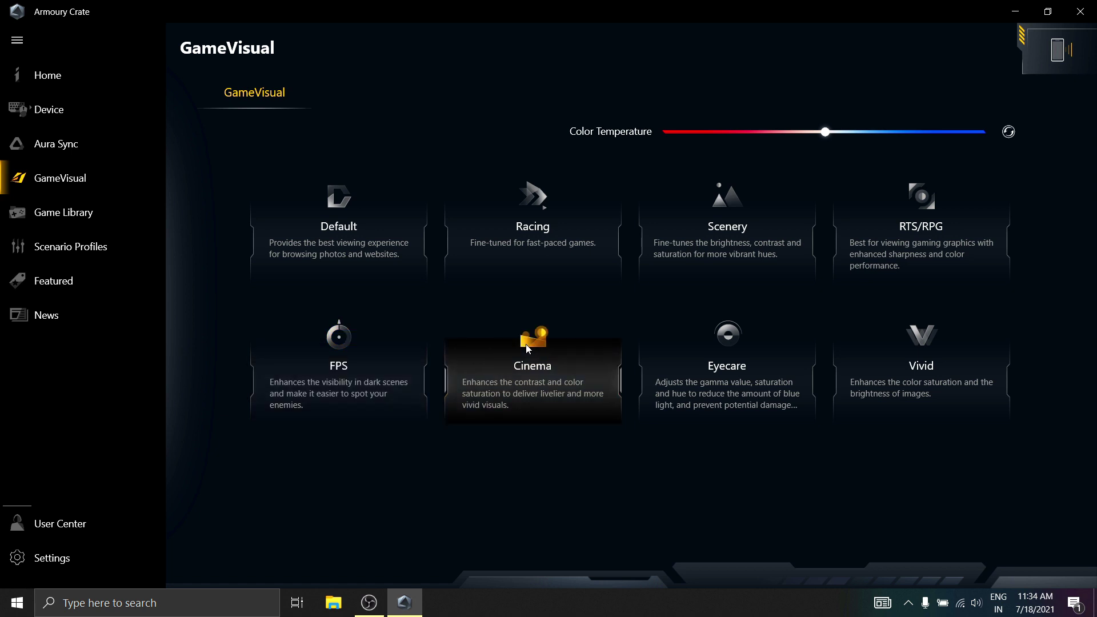
left_click(718, 357)
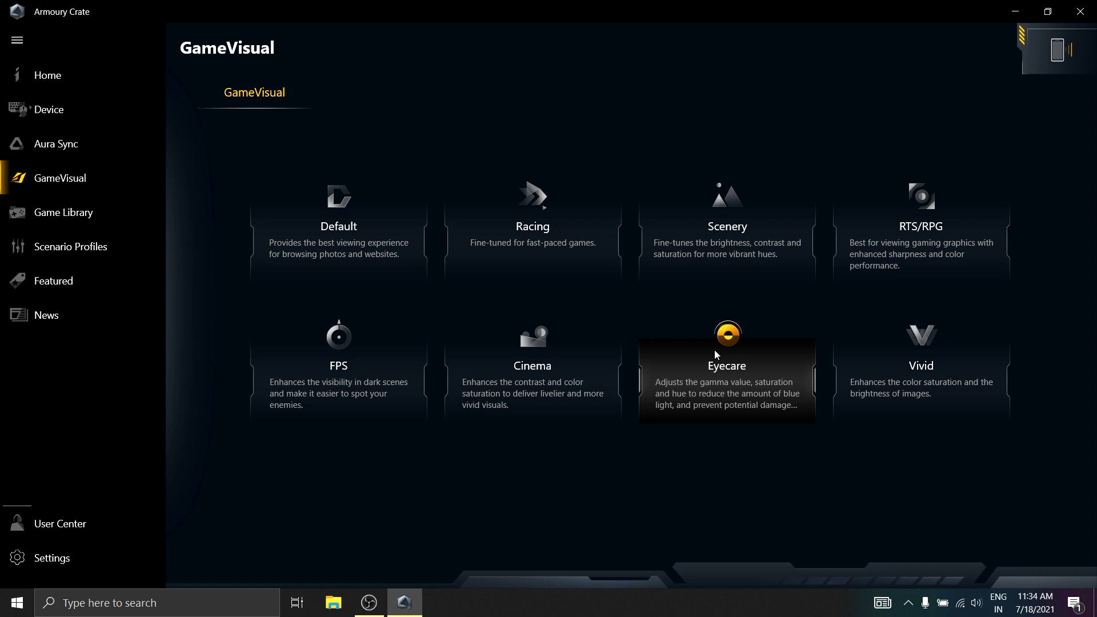
left_click(937, 341)
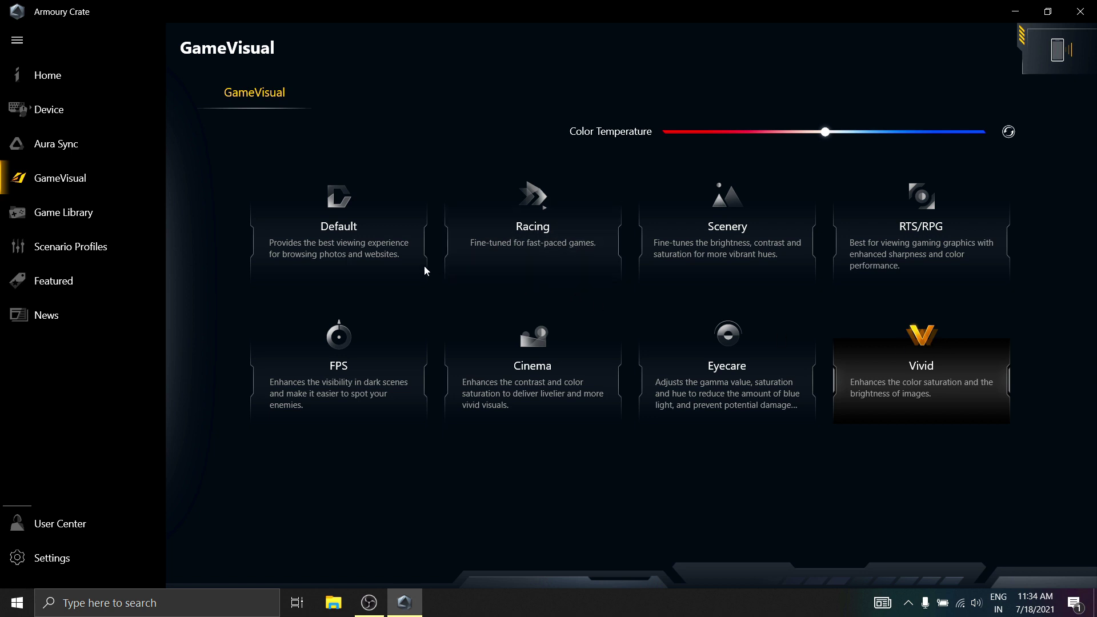
left_click(400, 263)
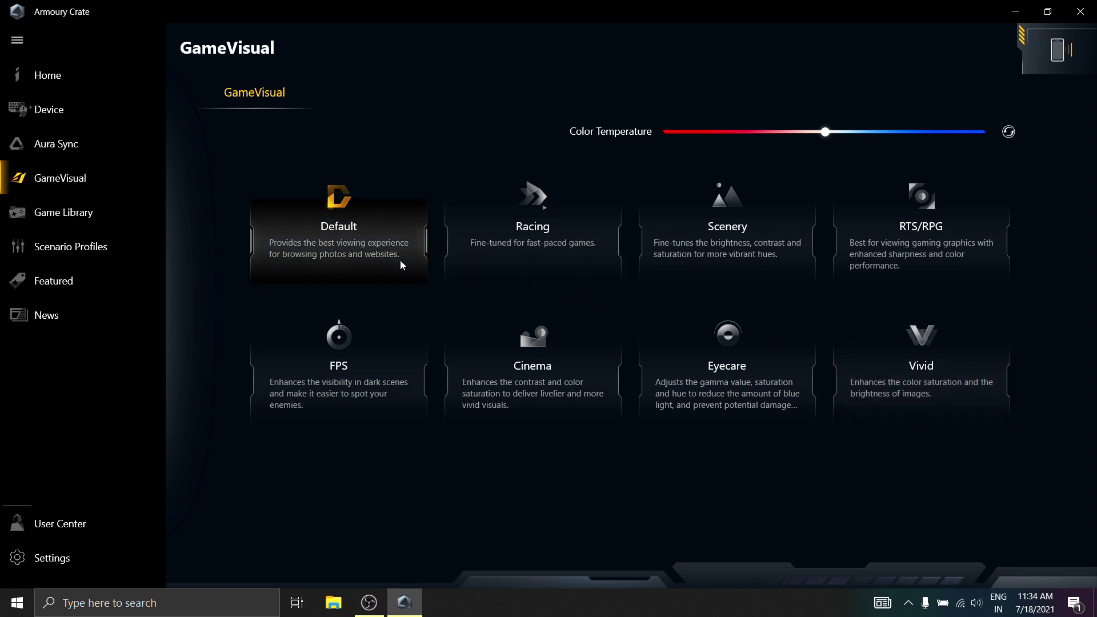
- Look through the Game Library, Profile 1 in Scenario Profiles, the Featured game deals, News and the User Center
left_click(110, 213)
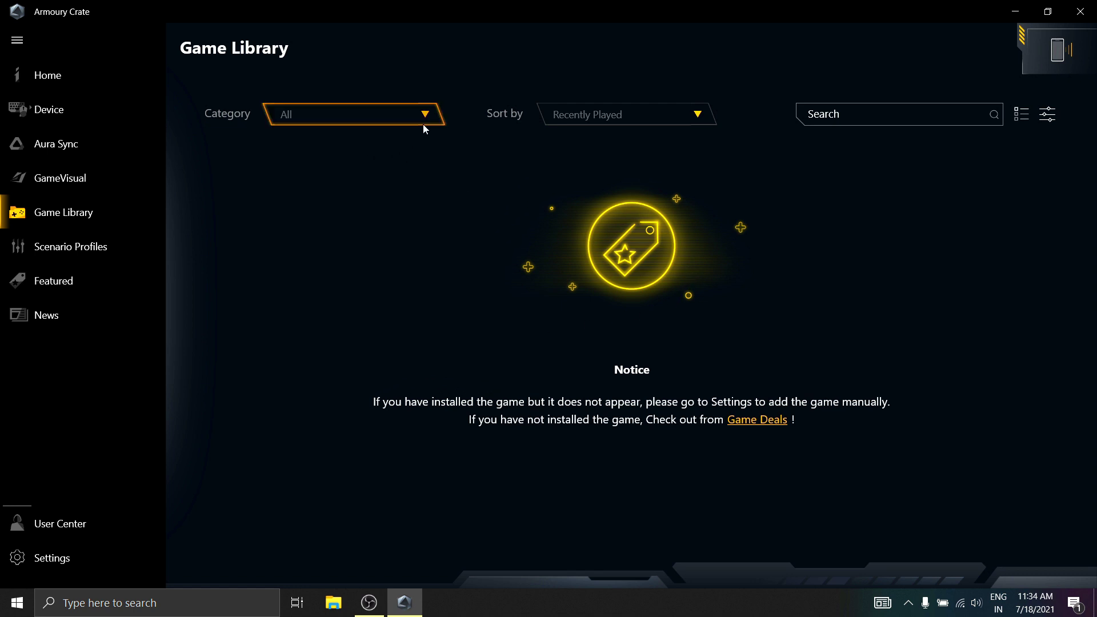
left_click(76, 240)
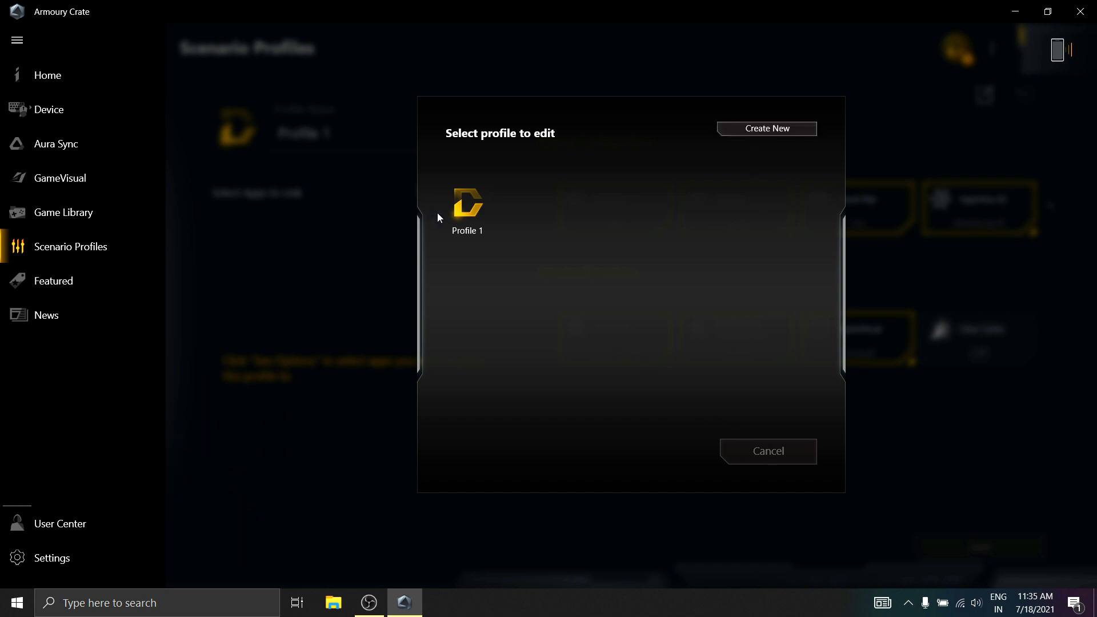
left_click(465, 210)
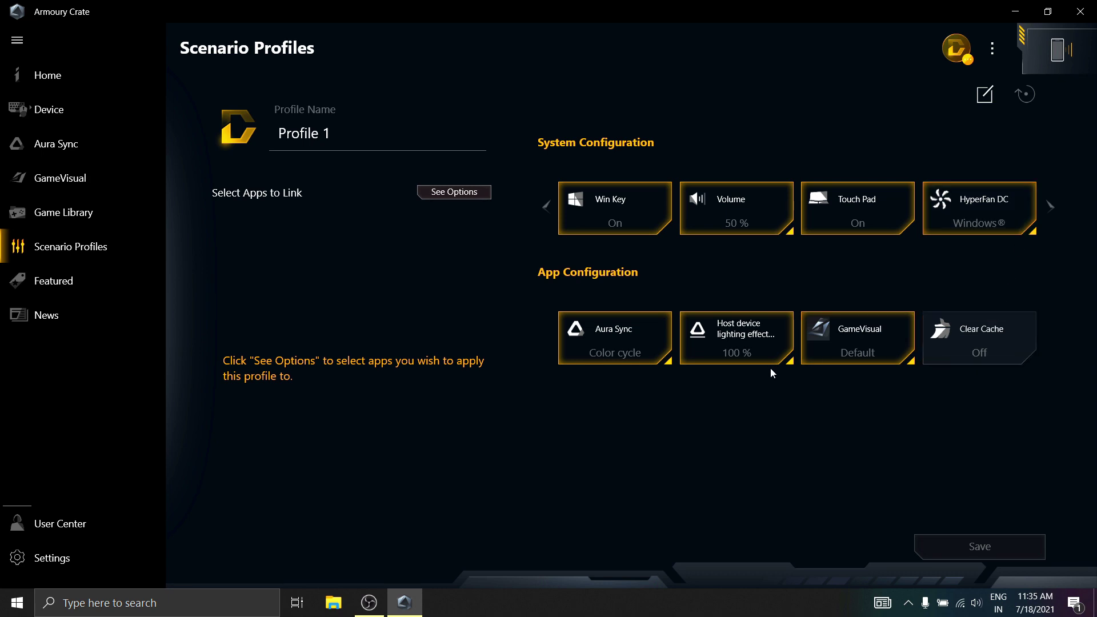
left_click(98, 292)
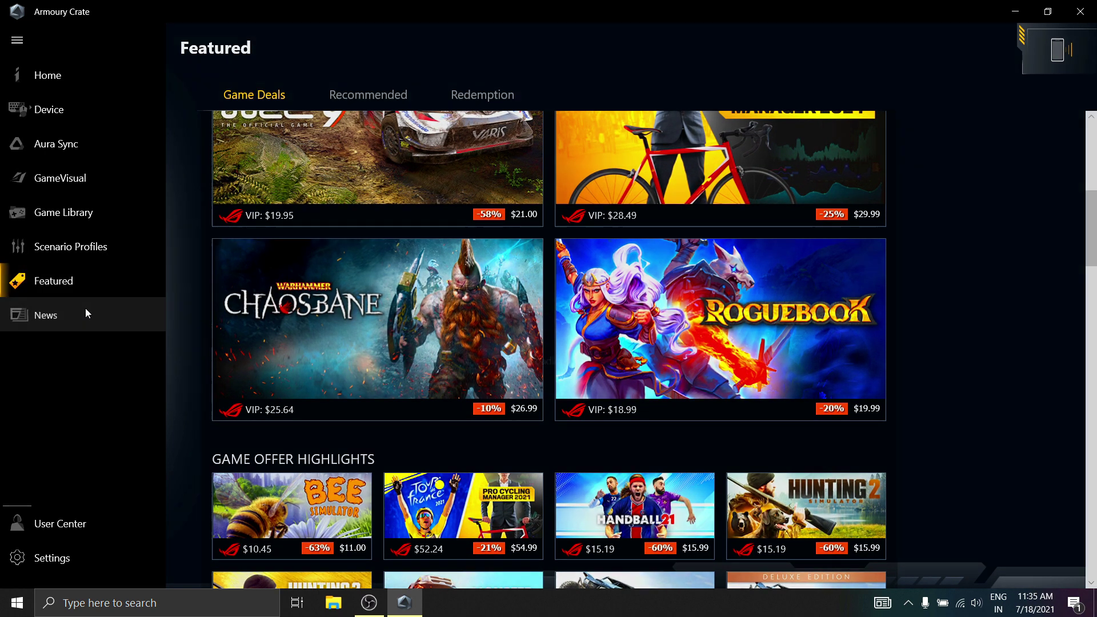
left_click(85, 311)
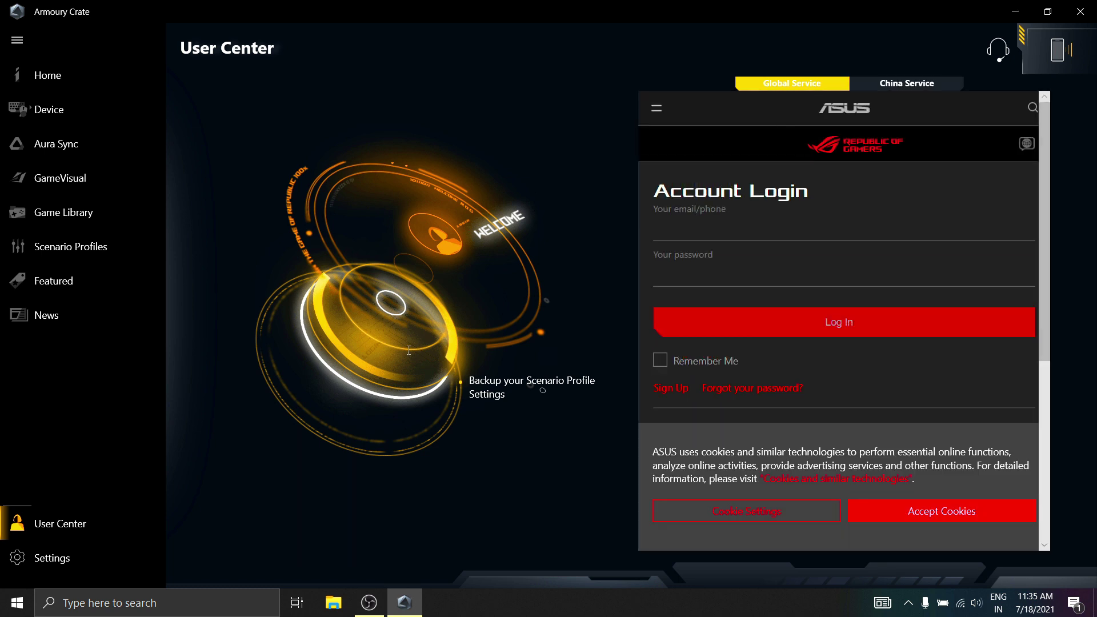
- Switch the theme to ROG Armoury Crate, accept the application restart, and view the restyled Home dashboard
left_click(33, 554)
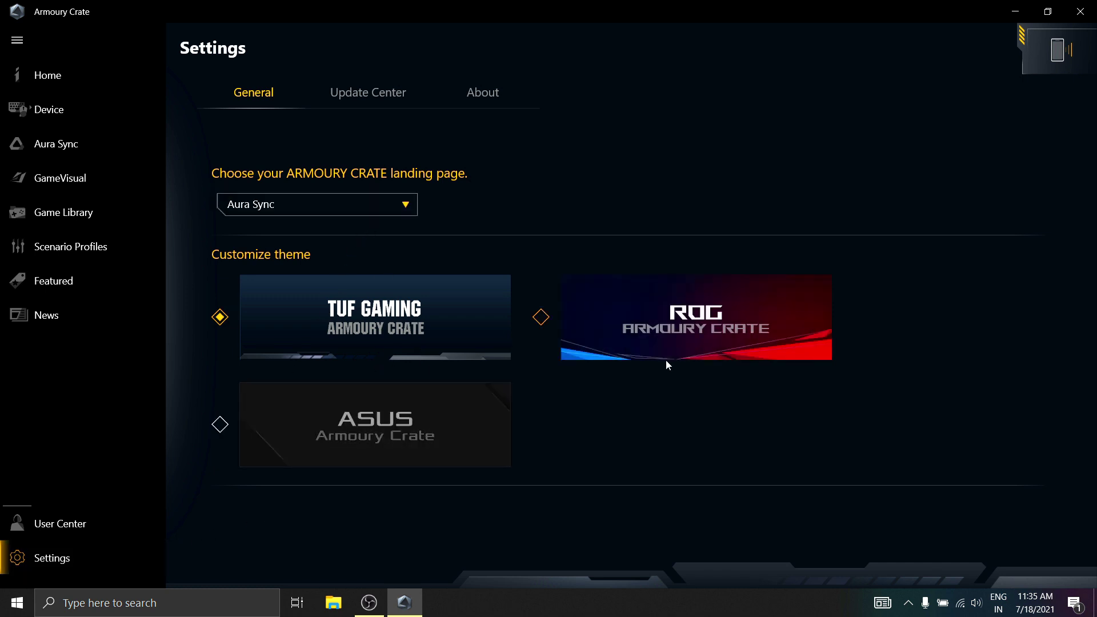
left_click(631, 349)
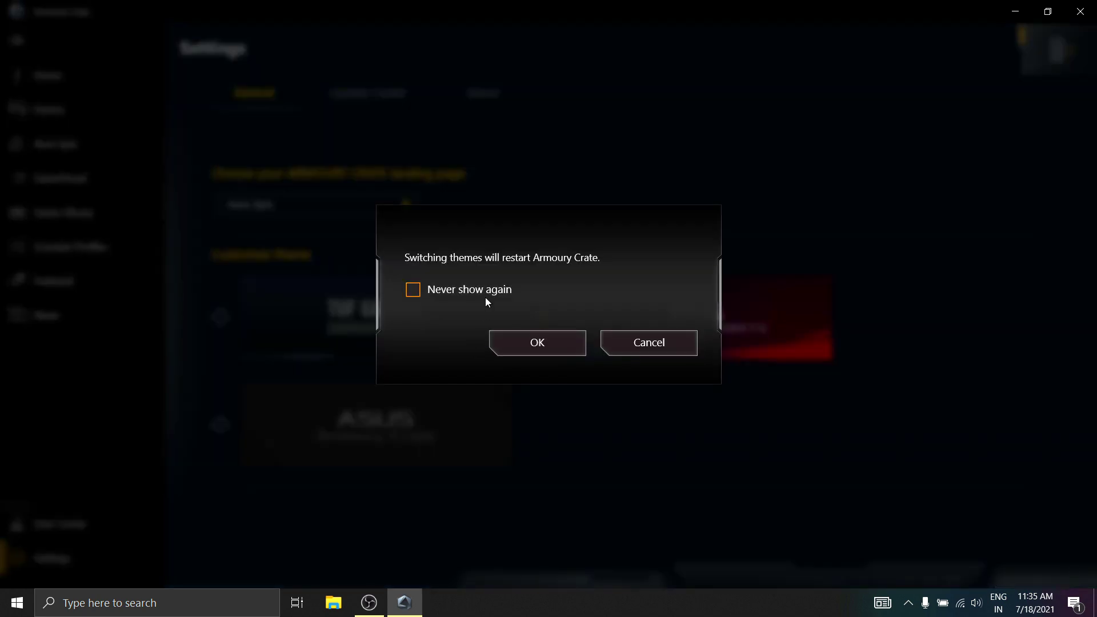
left_click(532, 342)
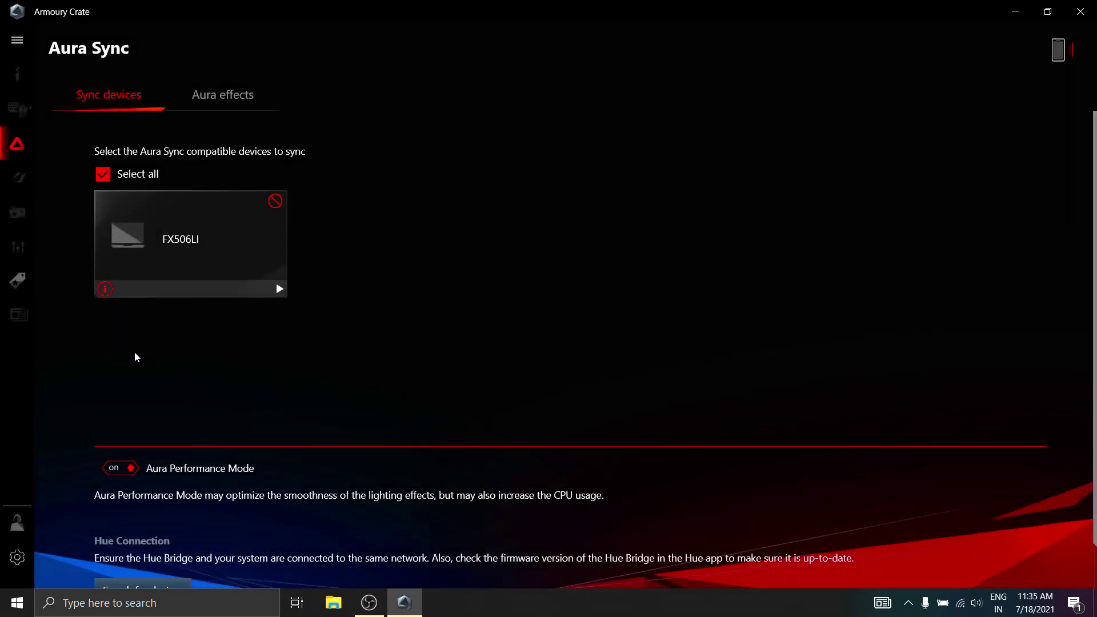
left_click(15, 74)
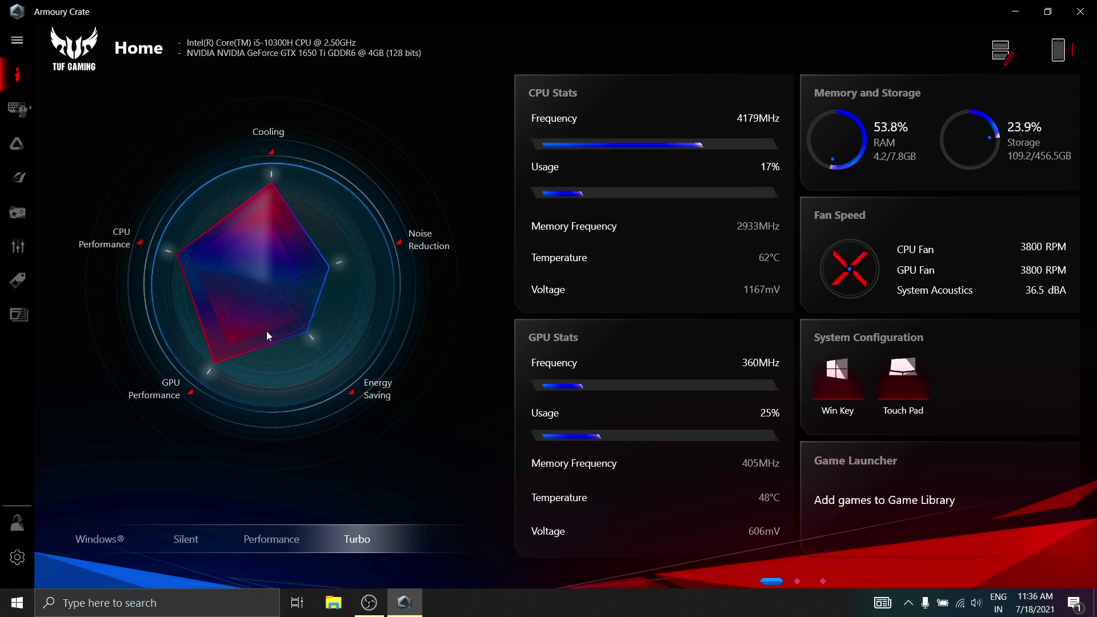
- Switch the theme to ASUS Armoury Crate and view the Home dashboard in that style
left_click(17, 558)
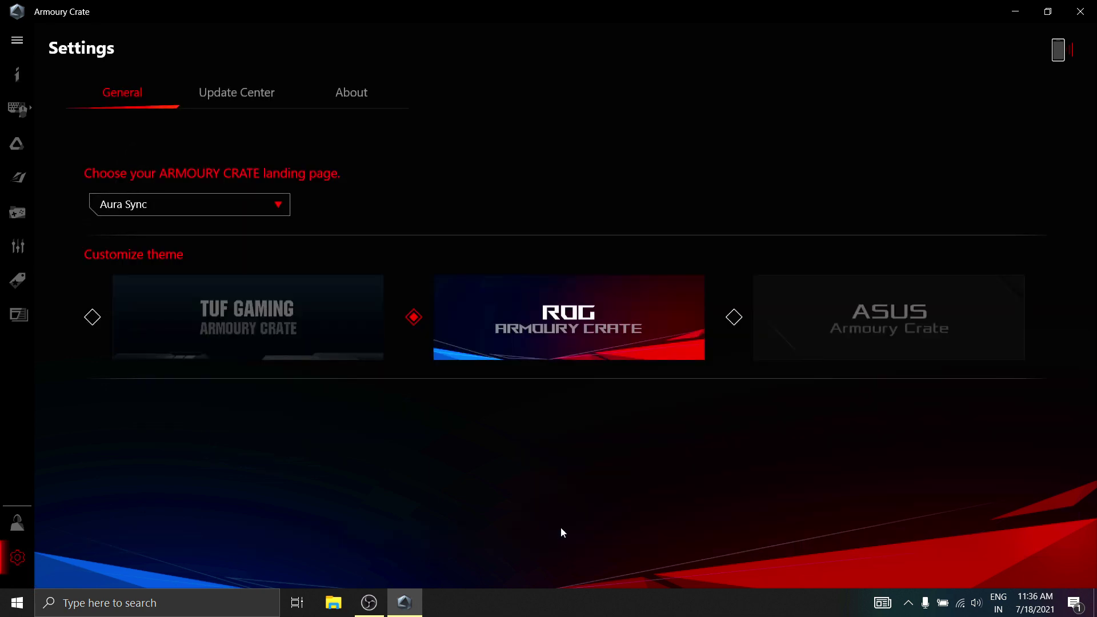
left_click(17, 143)
left_click(17, 74)
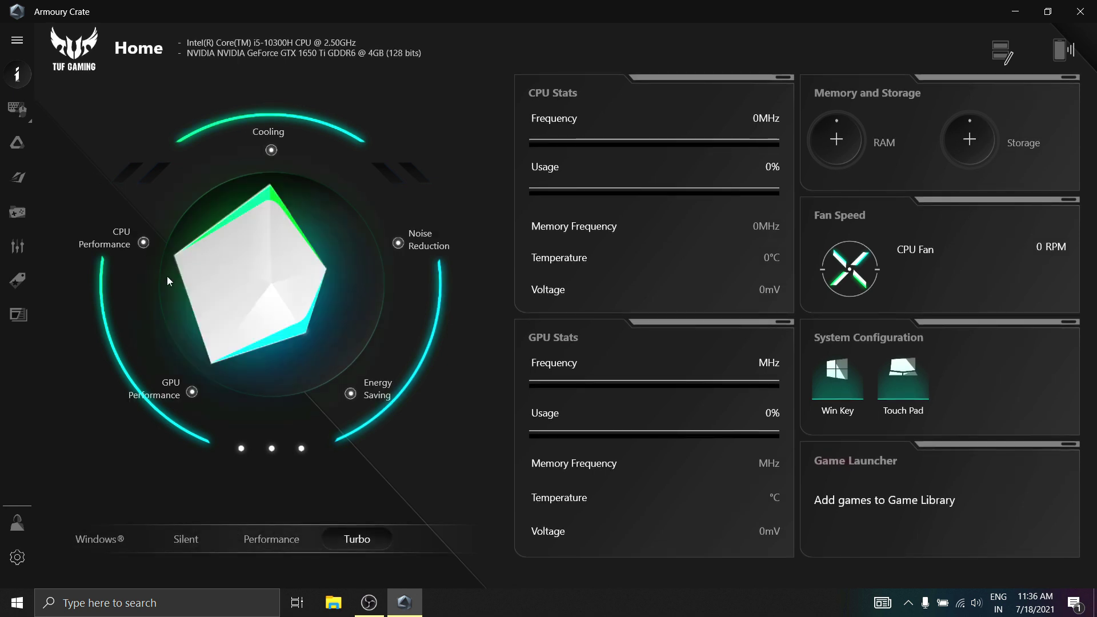